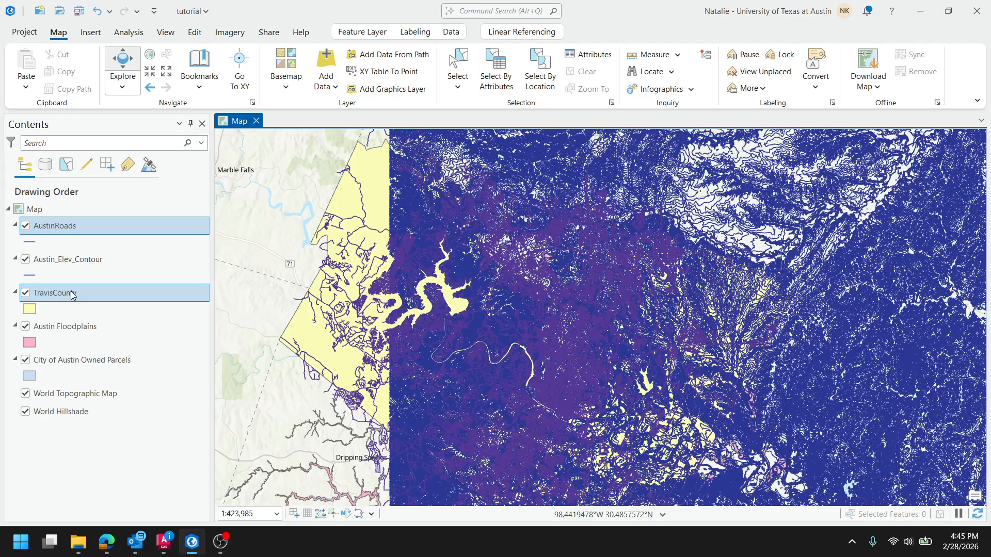
Examine the fields in the Austin_Elev_Contour attribute table through to the last columns, and close the table.
click(93, 261)
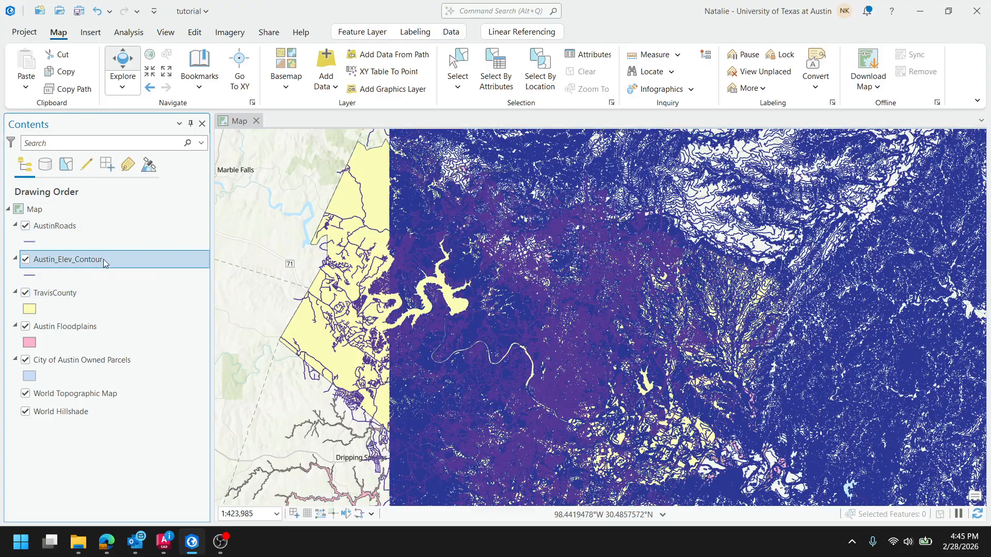
scroll(698, 374, up, 3)
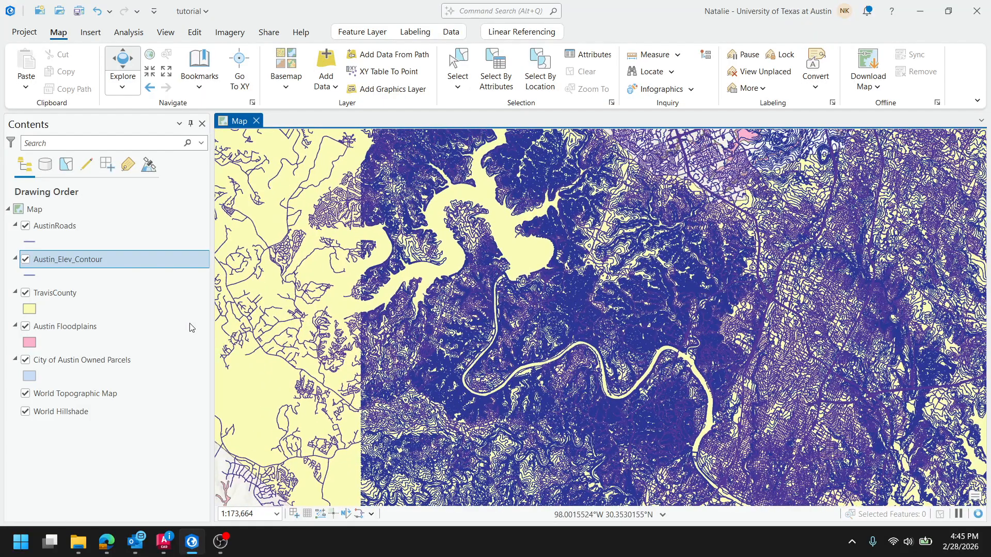
right_click(78, 264)
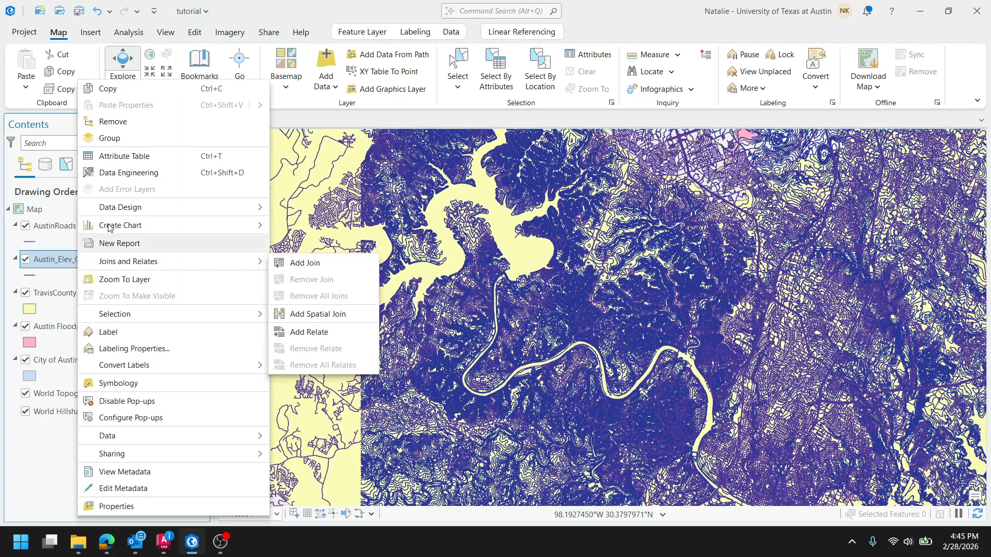
click(143, 156)
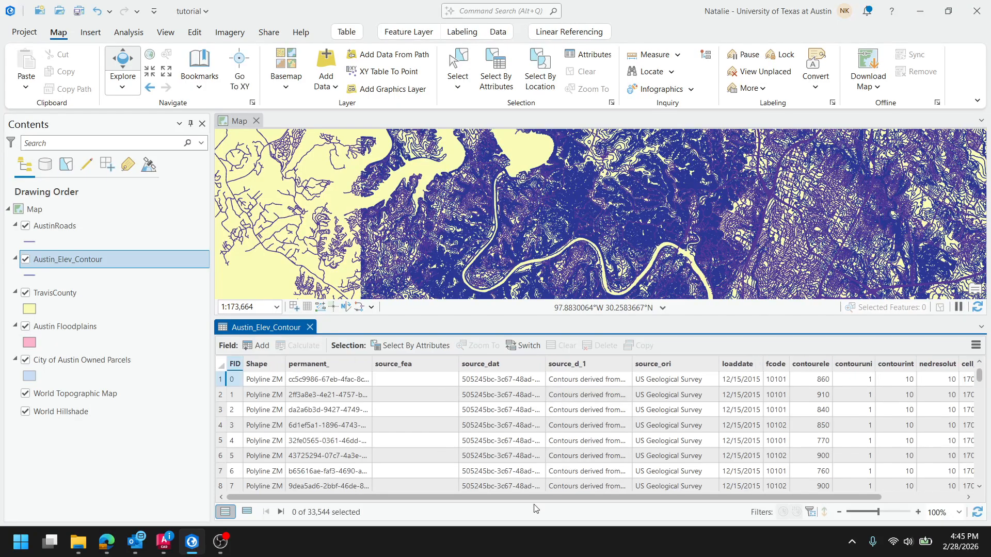
drag(652, 498, 784, 503)
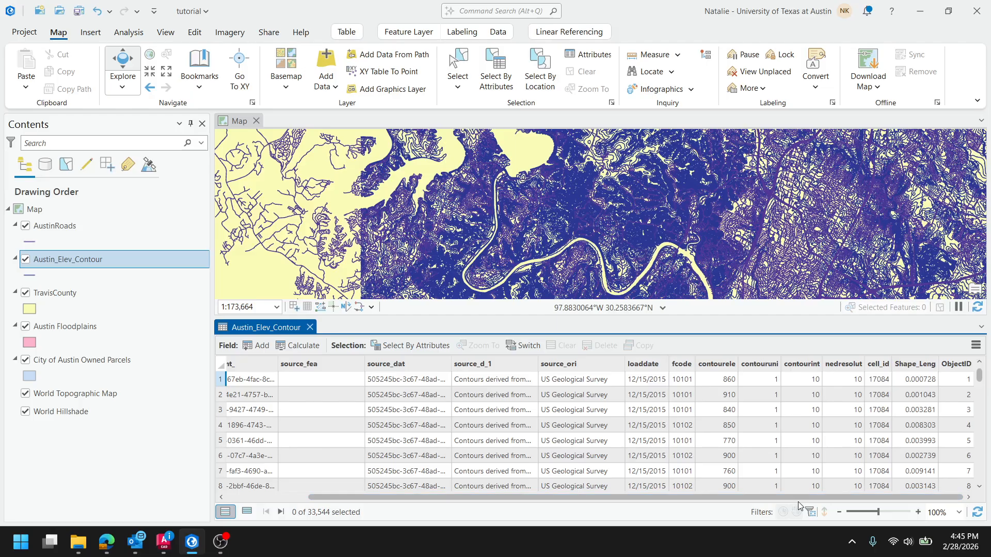
click(310, 328)
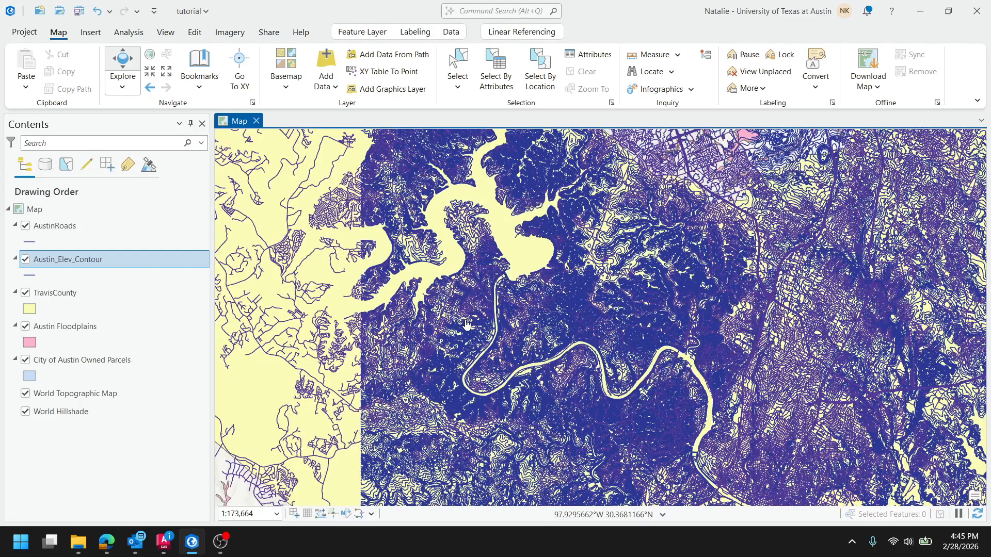
Identify a single contour line on the map and place its pop-up over the map area for reading.
scroll(543, 283, up, 5)
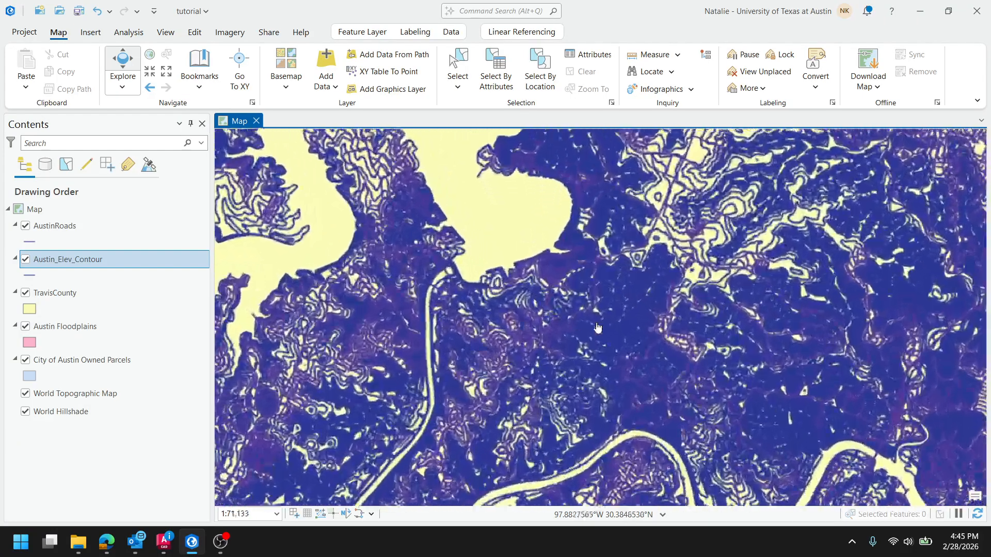
scroll(508, 381, up, 3)
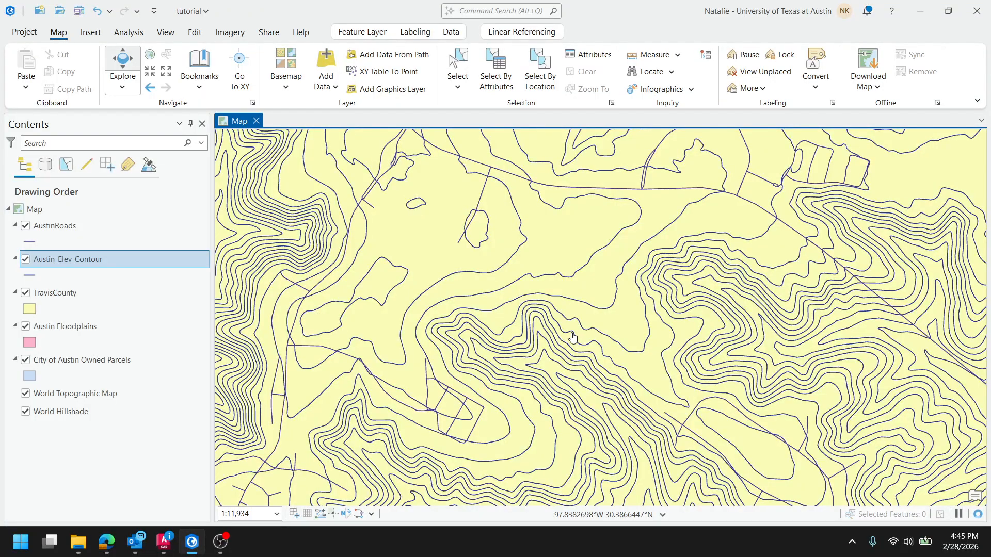
click(572, 337)
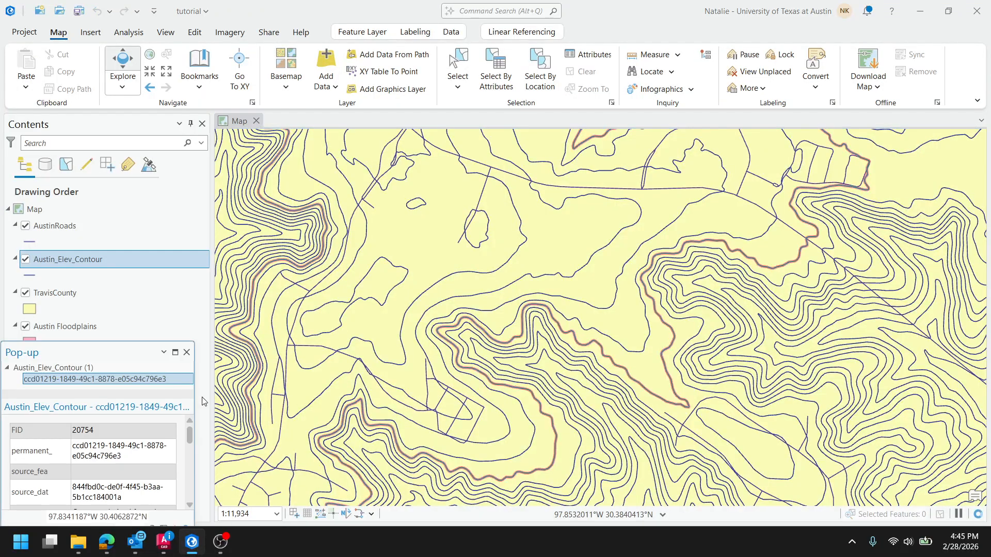
drag(145, 348, 541, 221)
click(123, 86)
key(Escape)
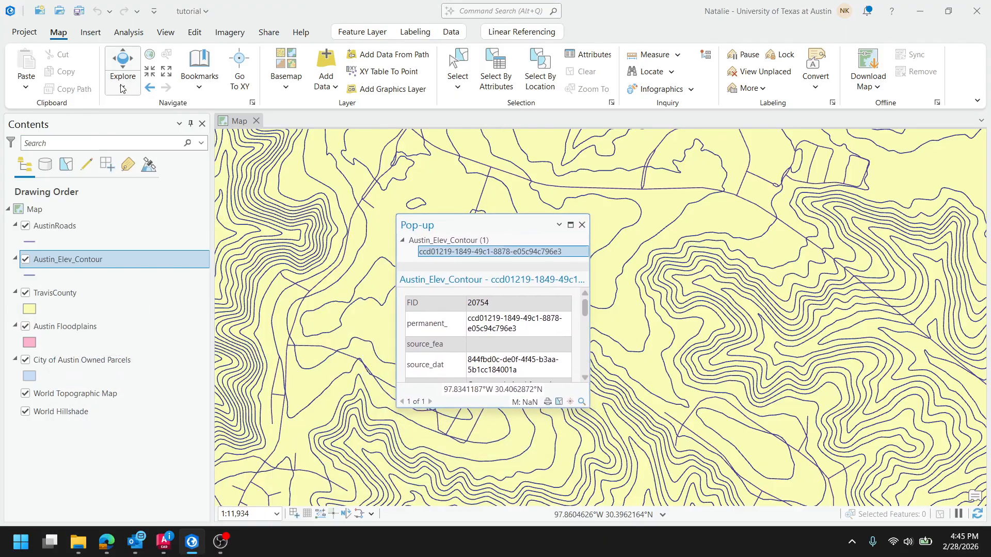
Examine the contour's elevation, interval and measure attributes in the pop-up, and close it.
scroll(526, 314, down, 4)
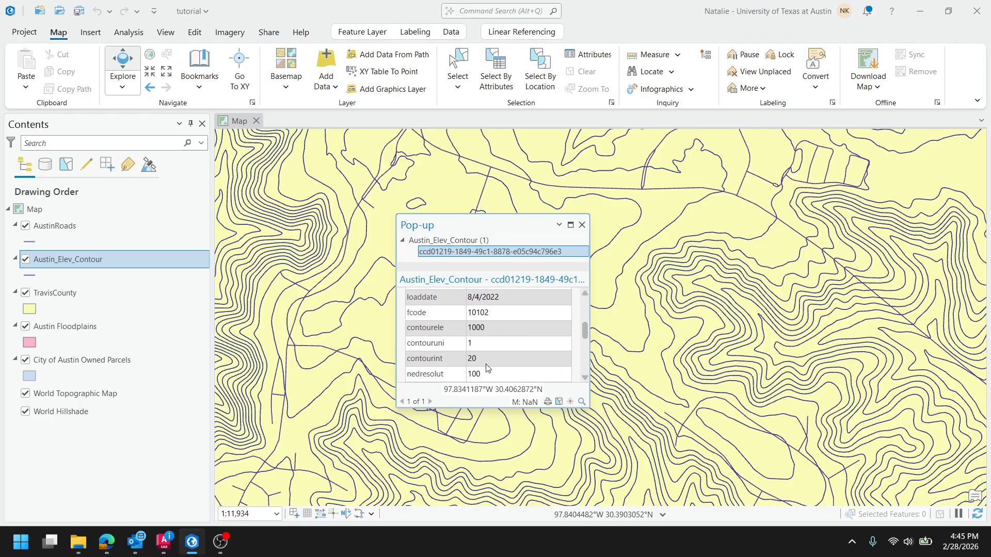
scroll(487, 367, down, 2)
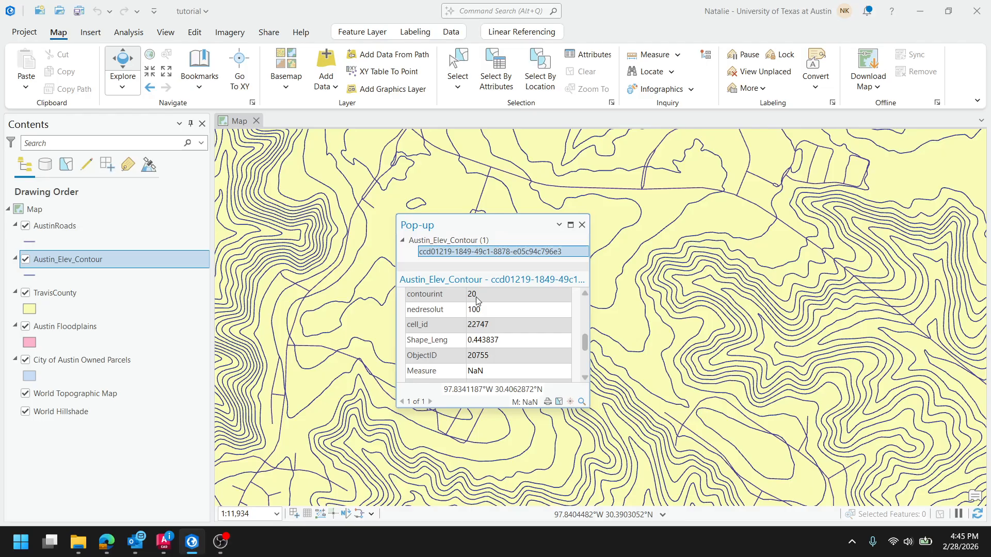
scroll(485, 307, up, 2)
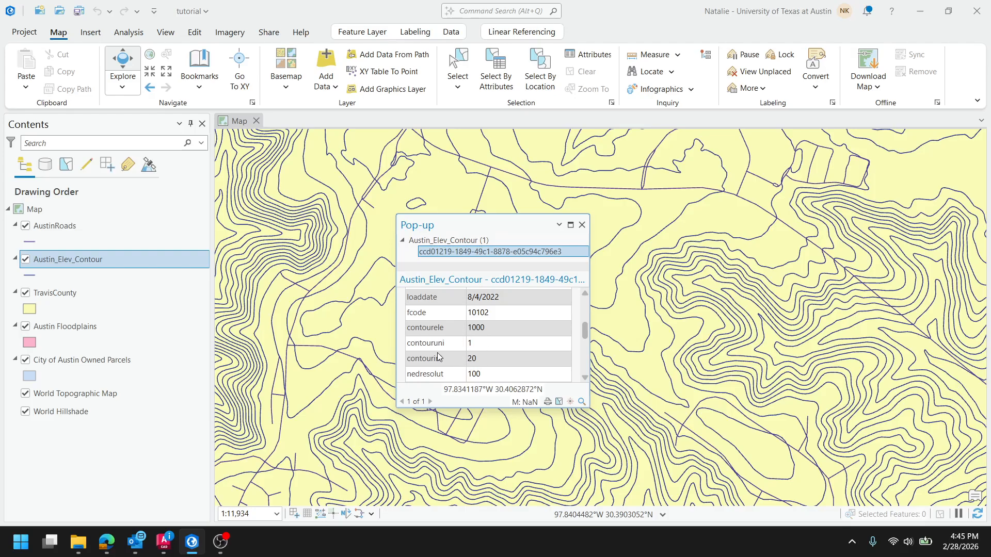
scroll(447, 373, down, 2)
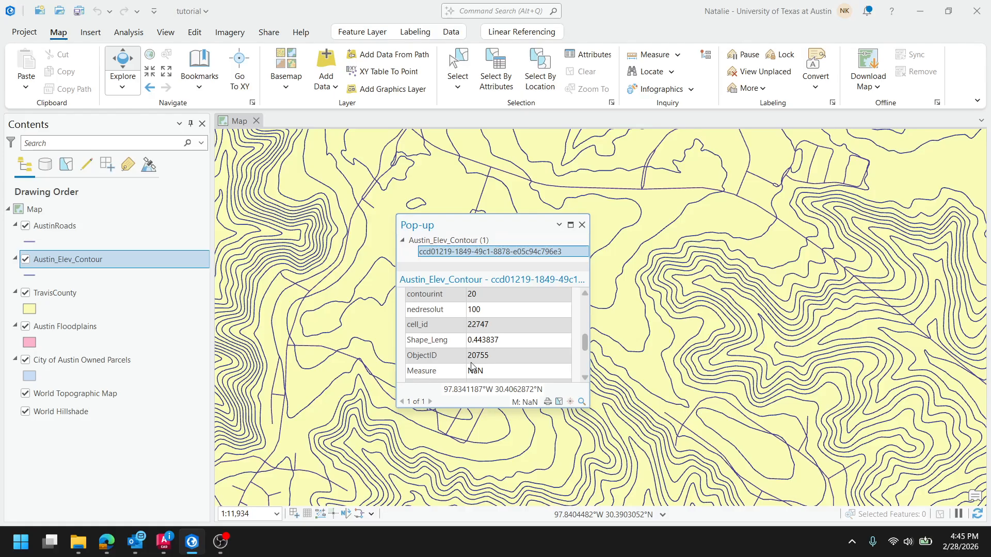
scroll(472, 364, down, 3)
scroll(475, 370, up, 2)
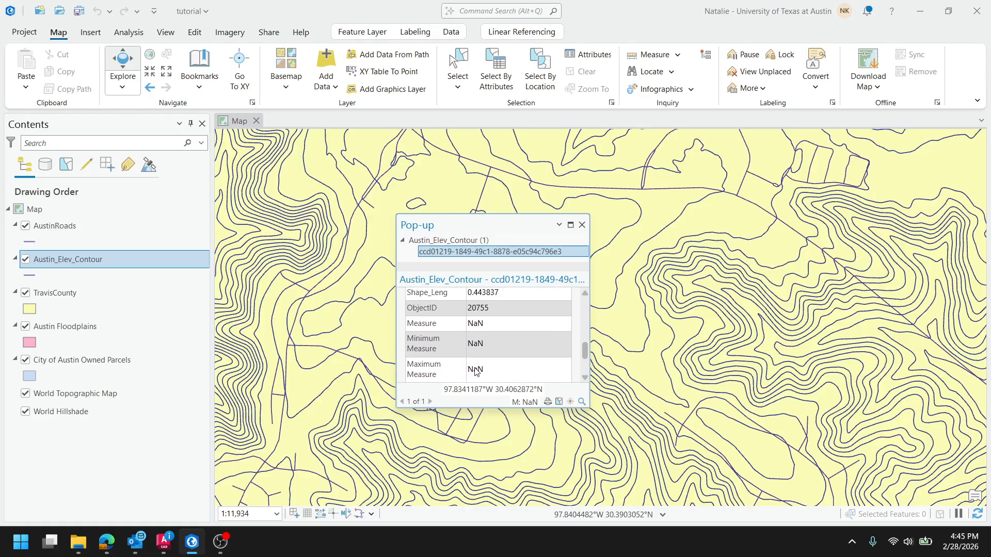
scroll(473, 370, up, 2)
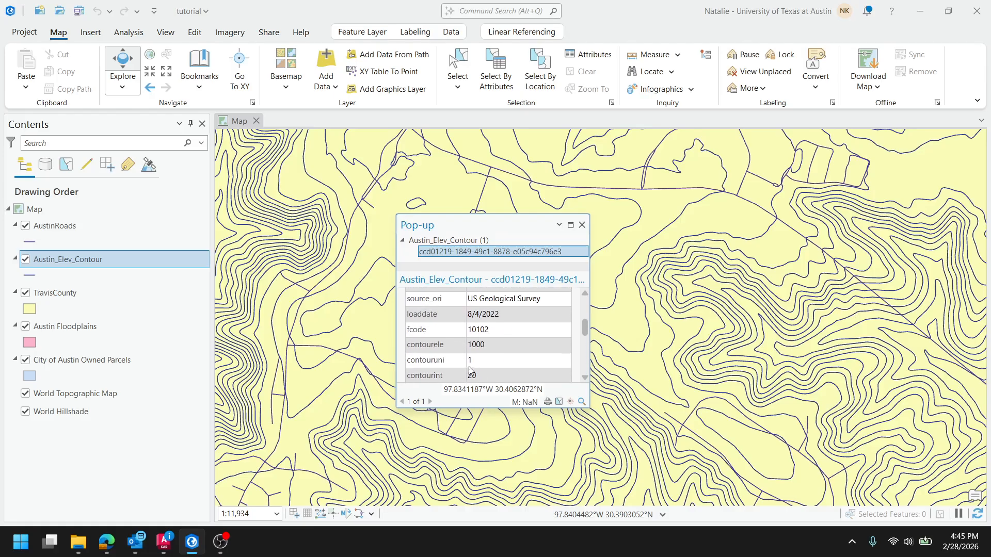
click(582, 225)
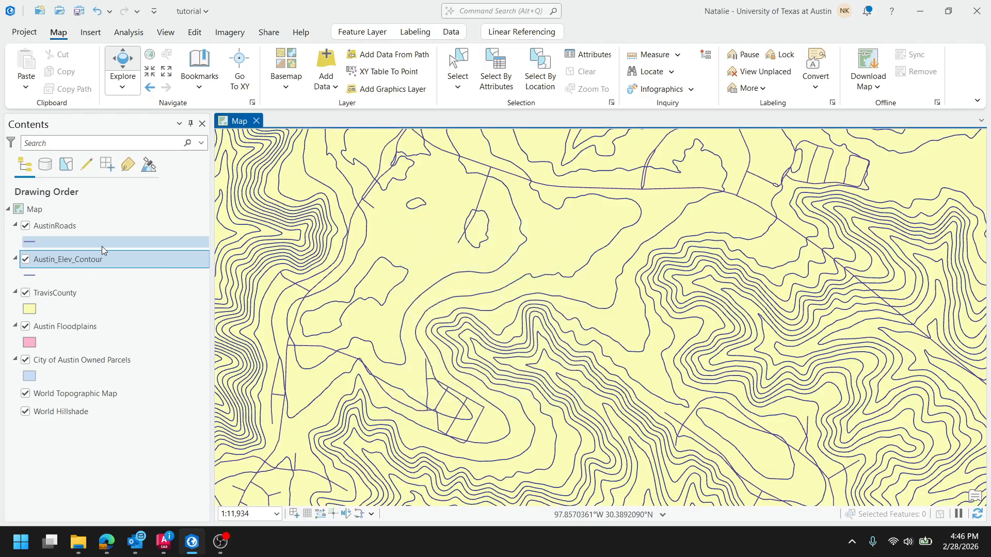
Open the Austin_Elev_Contour layer properties and examine the metadata and data source details.
right_click(107, 260)
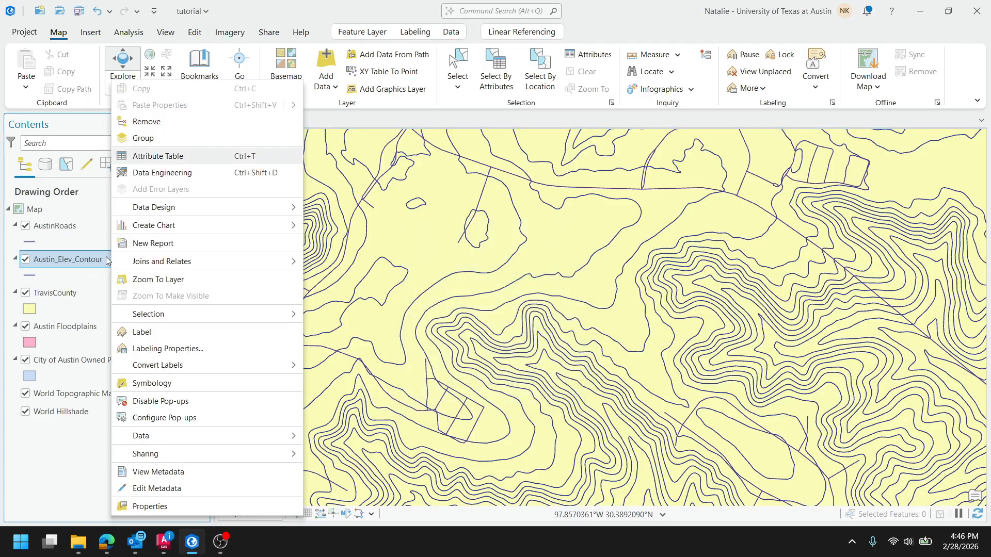
click(185, 508)
drag(294, 122, 657, 177)
click(449, 227)
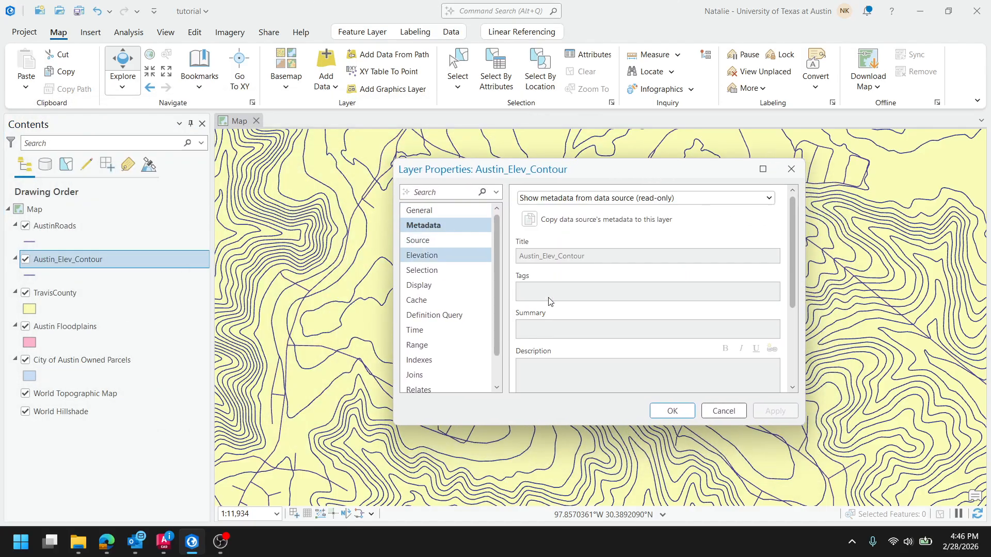
scroll(555, 320, down, 5)
click(435, 239)
click(655, 281)
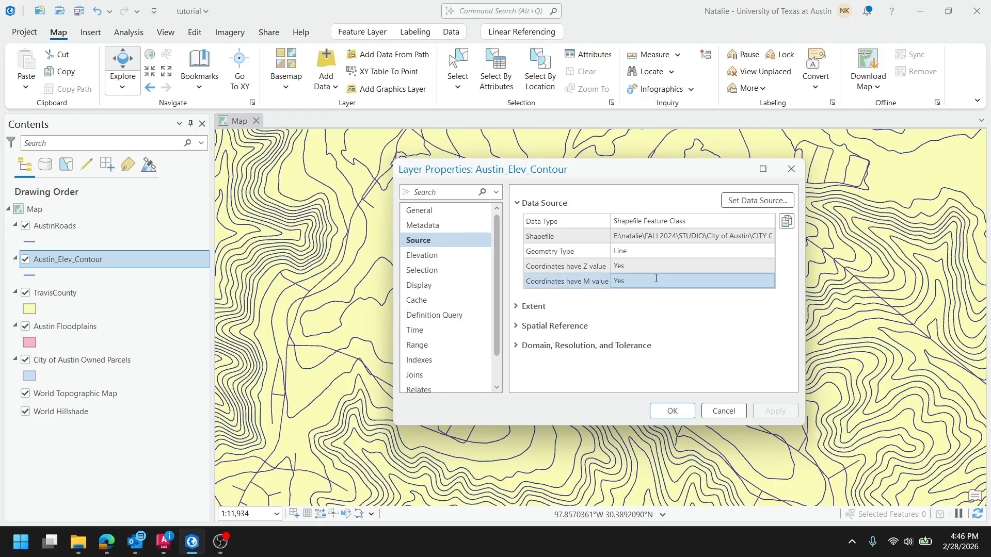
click(698, 235)
click(672, 222)
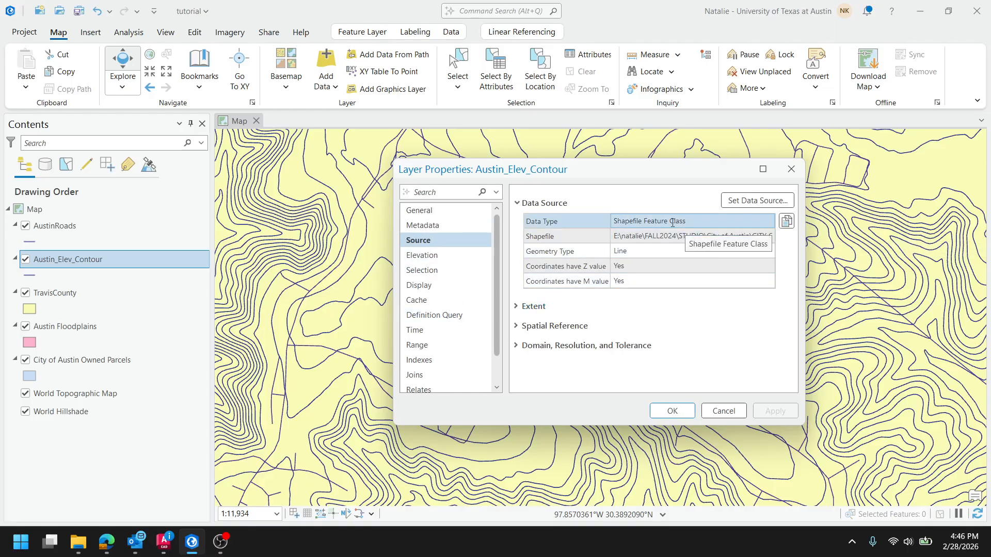
Examine the contour layer's extent and spatial reference, and leave the layer properties without changes.
click(516, 306)
scroll(516, 336, down, 2)
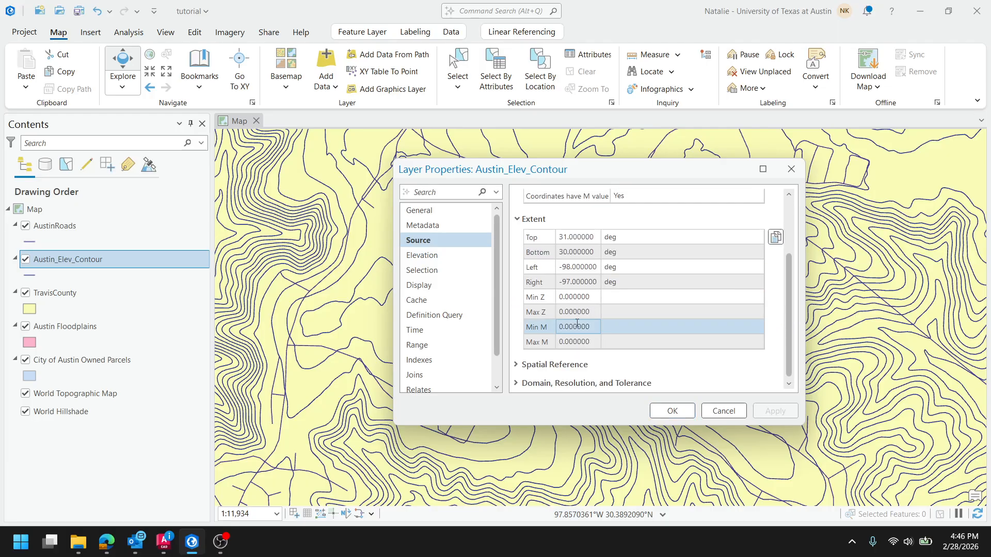
click(517, 364)
scroll(580, 343, down, 3)
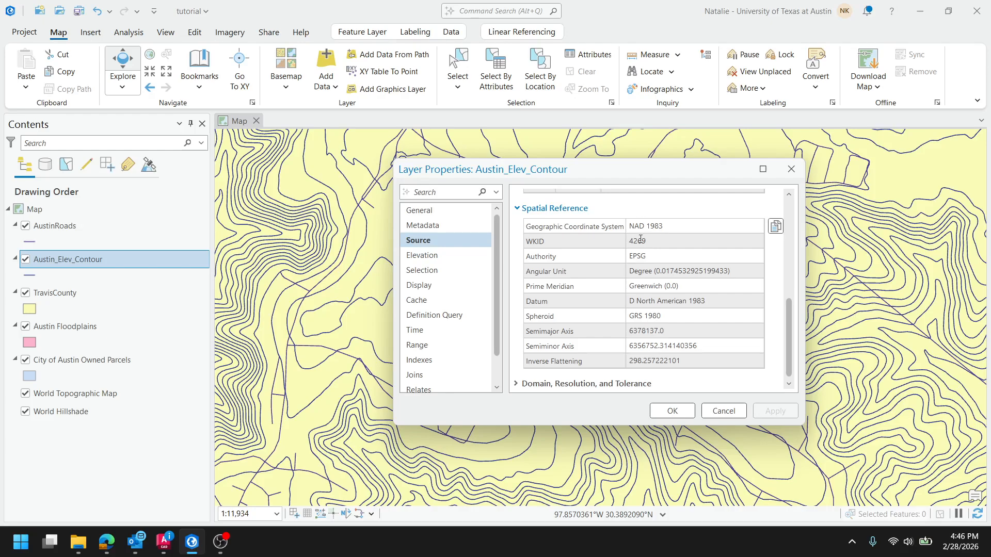
click(661, 327)
scroll(447, 261, down, 2)
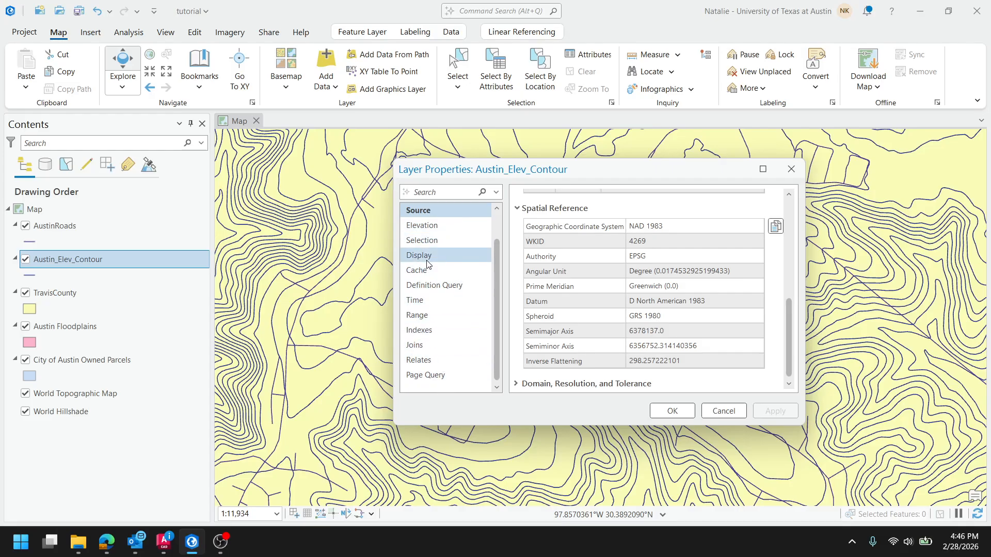
click(722, 411)
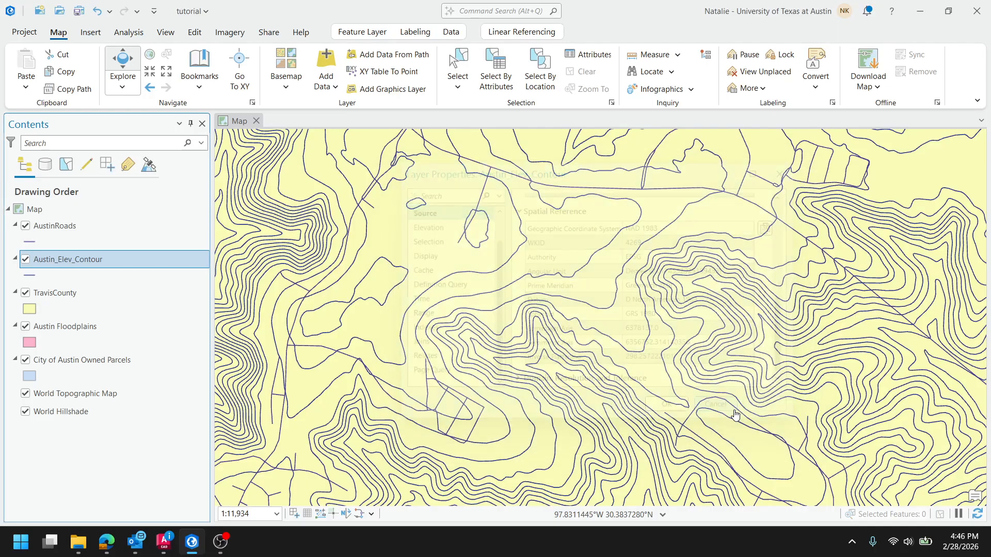
Open the Austin_Elev_Contour attribute table, review the contour interval records and highlight the contourele column.
scroll(560, 302, down, 2)
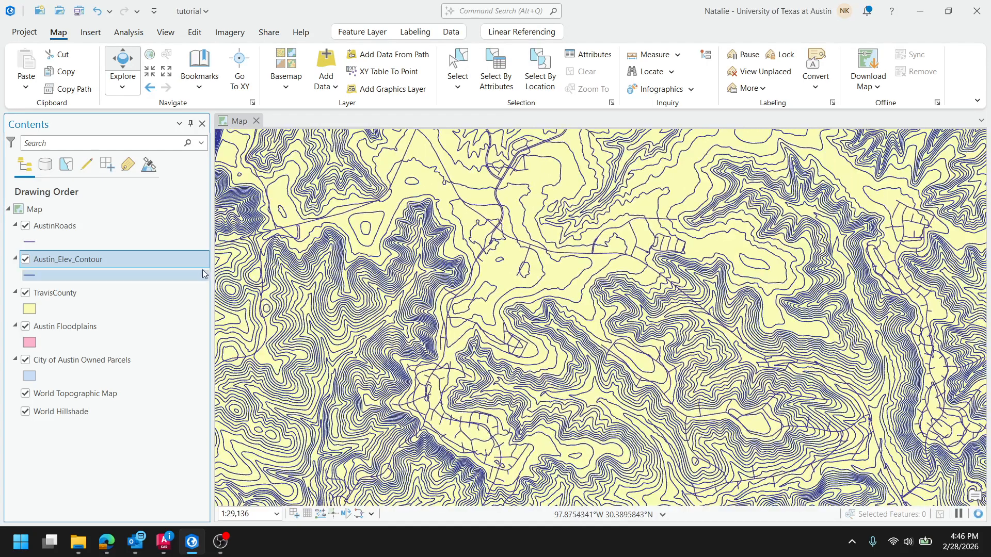
right_click(195, 261)
click(247, 156)
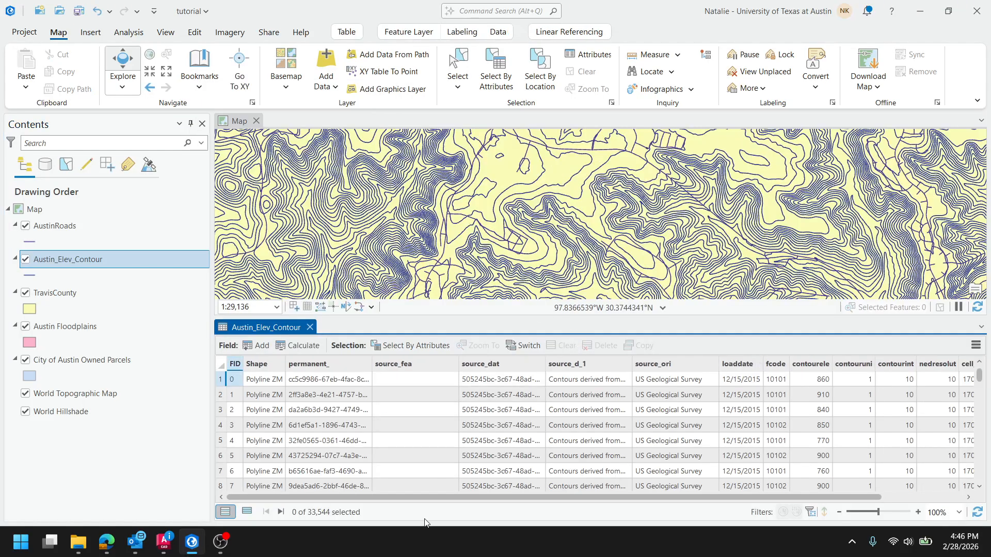
drag(440, 496, 531, 496)
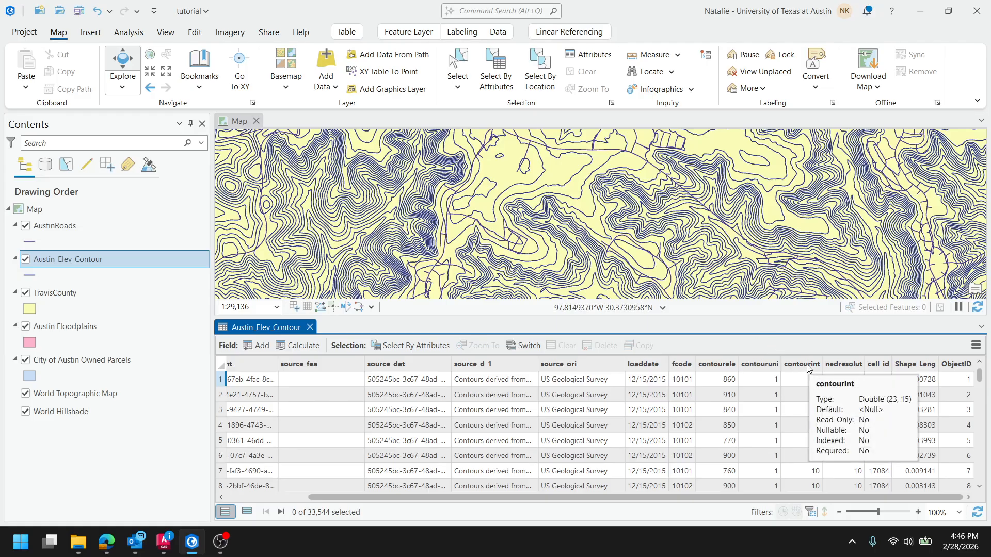
scroll(844, 471, down, 10)
scroll(844, 469, down, 12)
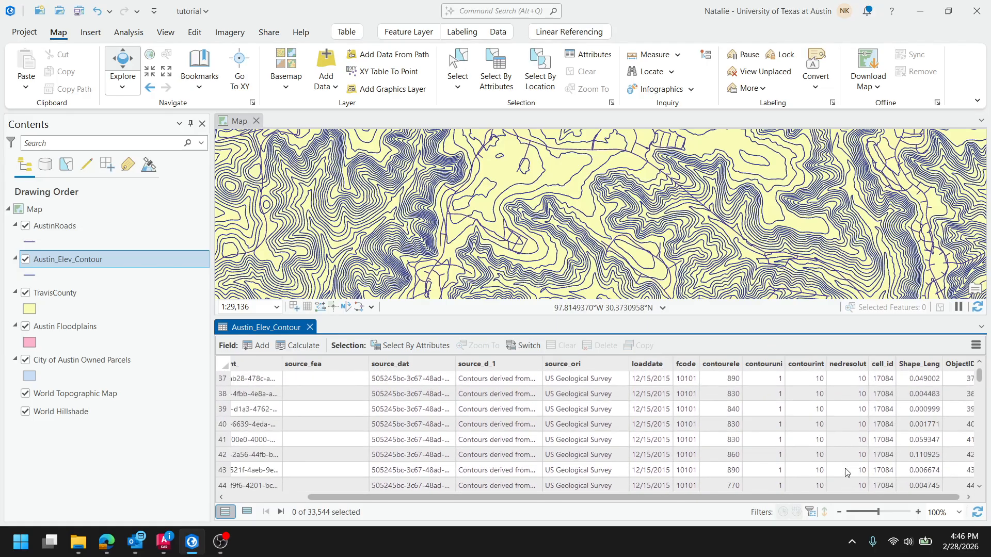
scroll(847, 471, up, 20)
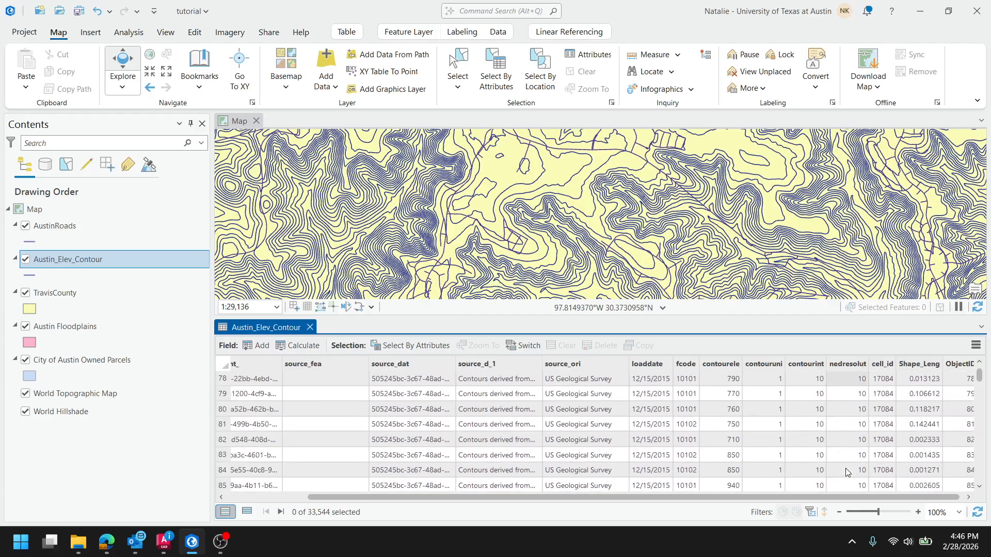
click(729, 366)
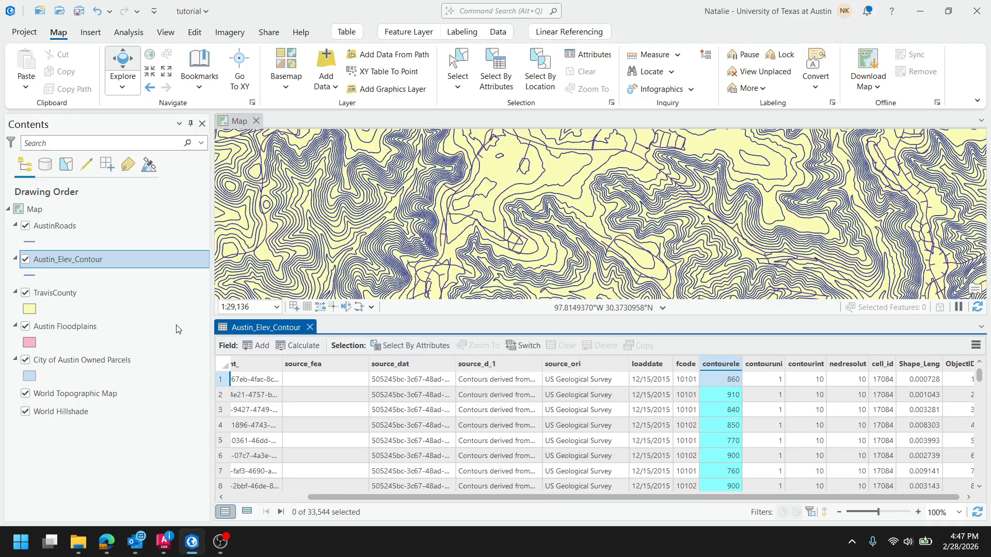
Start a Select By Attributes query on Austin_Elev_Contour as a new selection, using the contourele field in the clause.
click(406, 346)
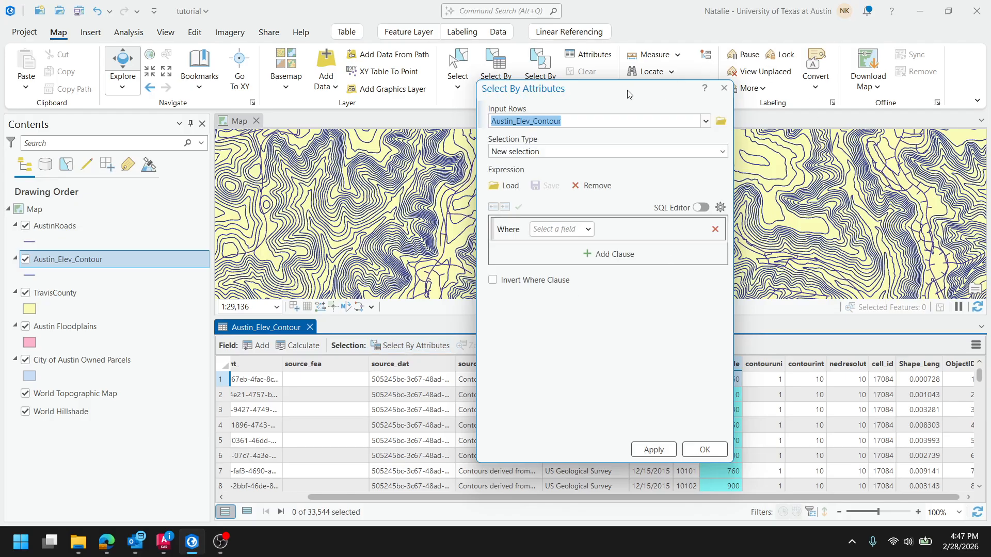
drag(628, 96, 754, 124)
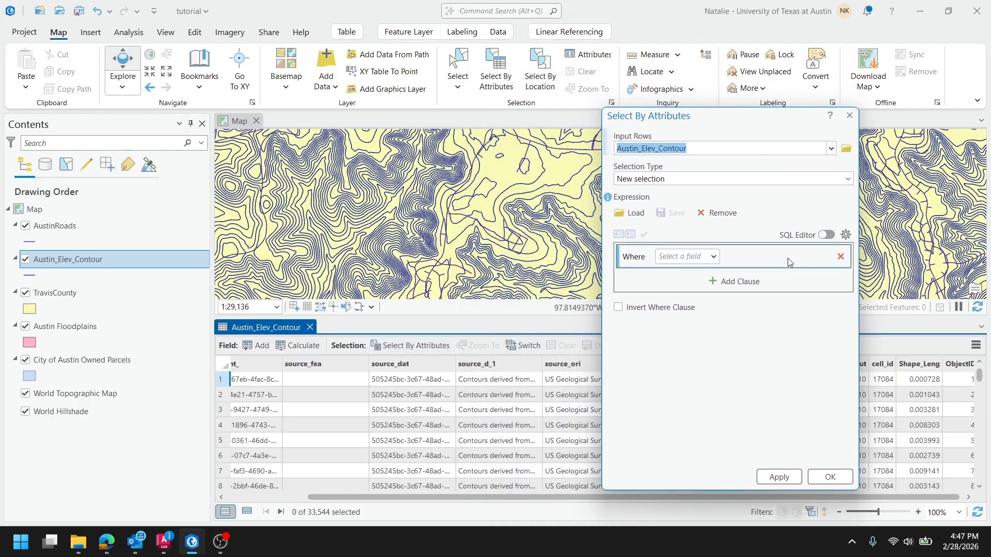
click(847, 179)
click(642, 195)
click(713, 257)
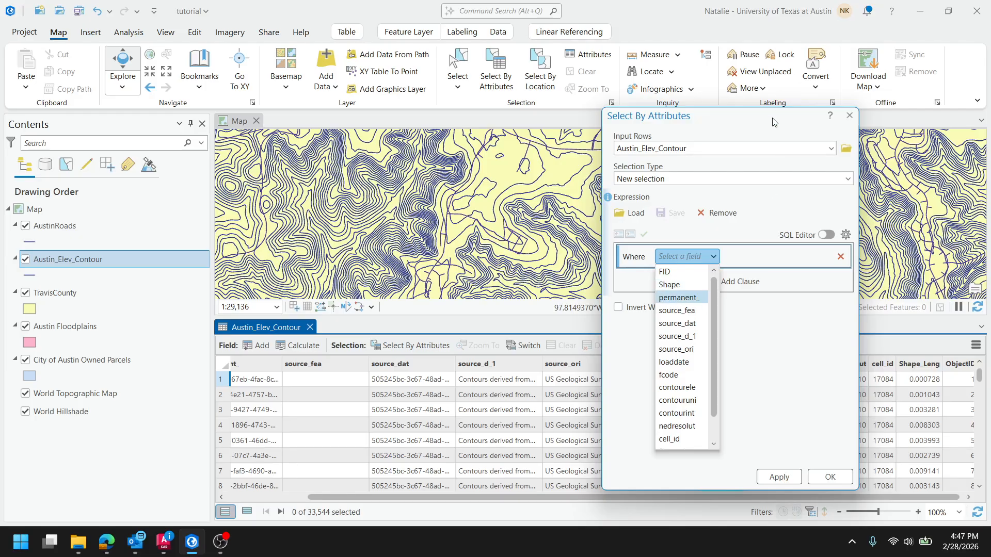
drag(773, 122, 558, 100)
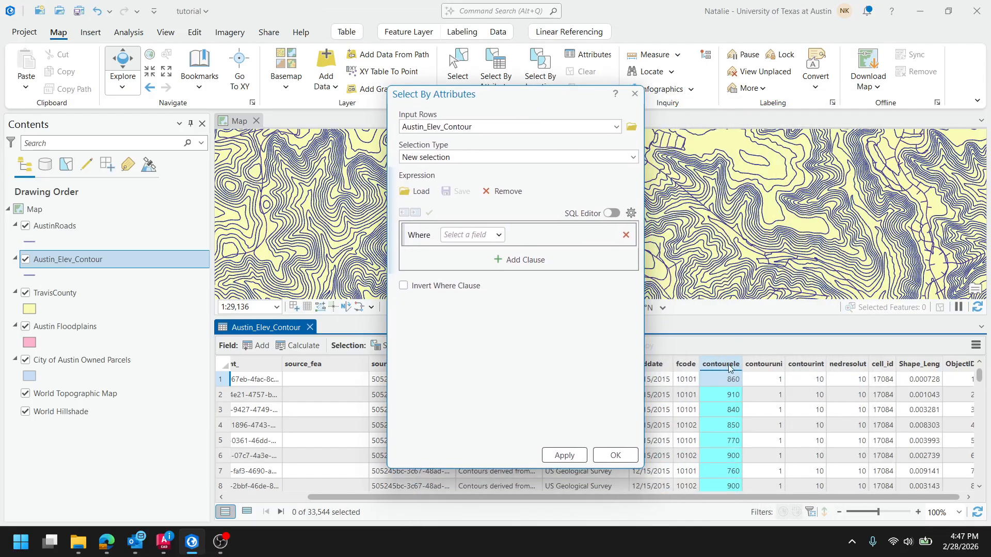
click(500, 236)
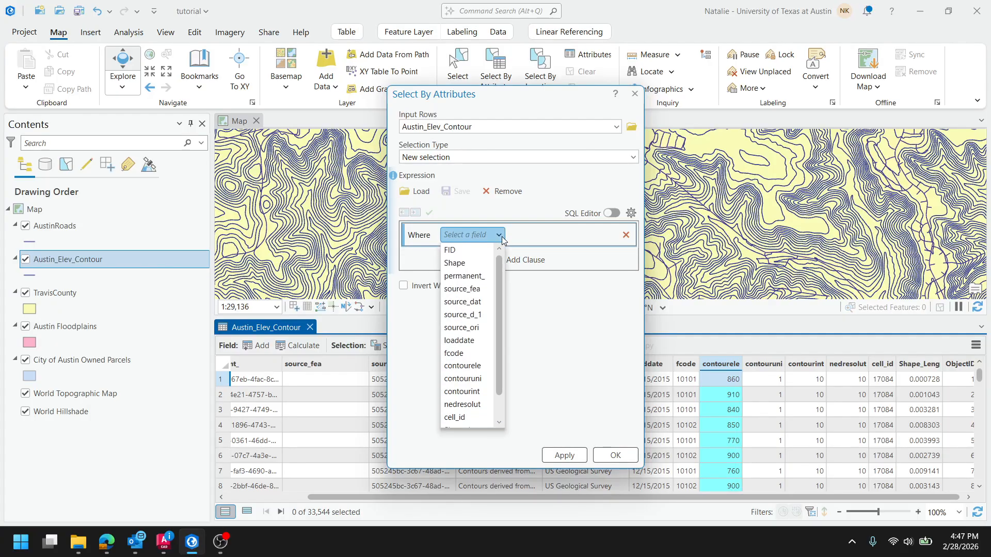
click(486, 365)
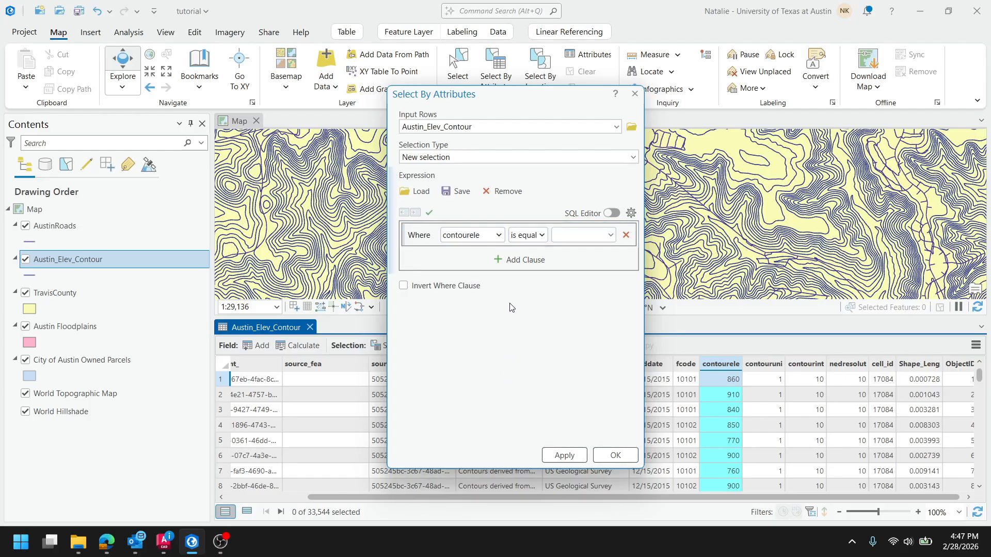
Select the contours whose contourele is greater than 500, close the query dialog and review the selection across the map.
click(542, 235)
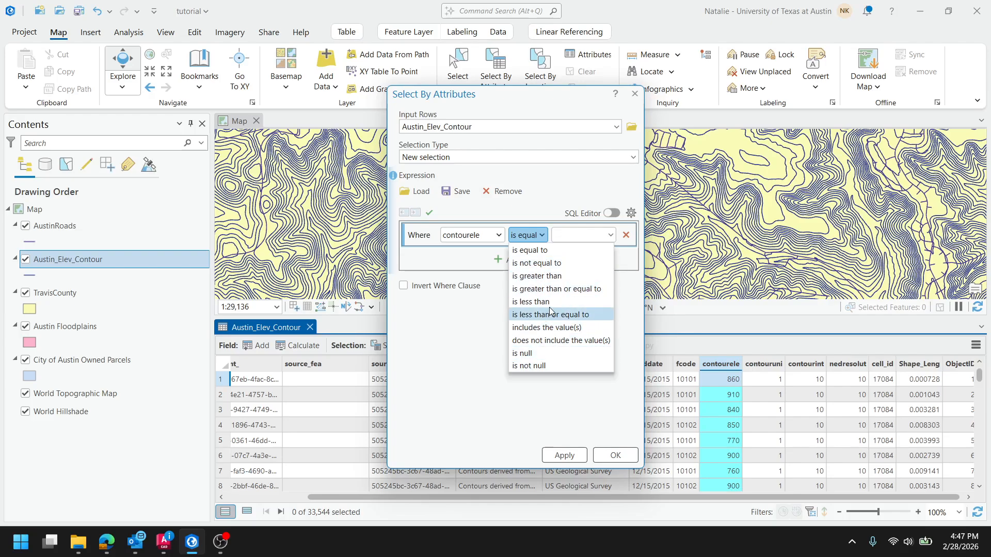
click(565, 276)
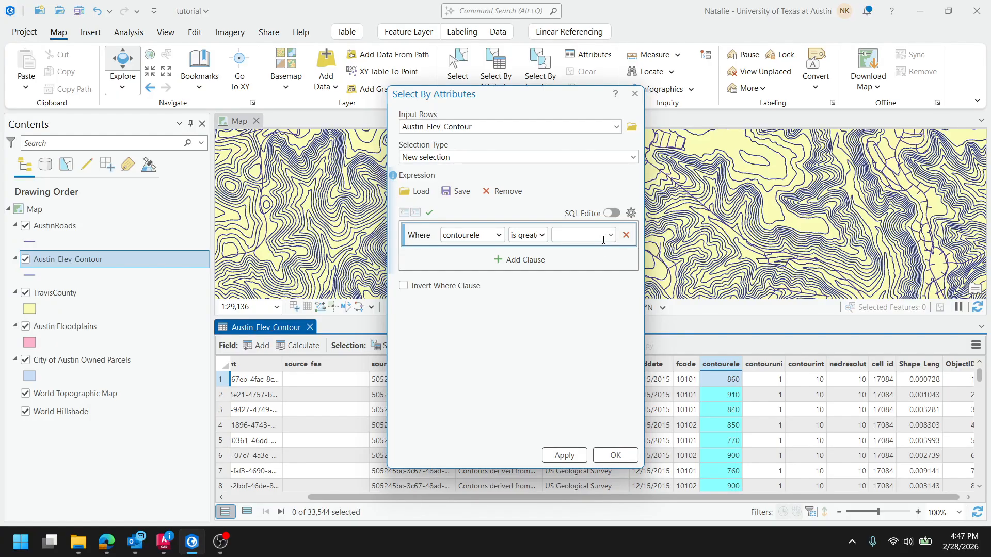
click(610, 235)
scroll(593, 331, down, 7)
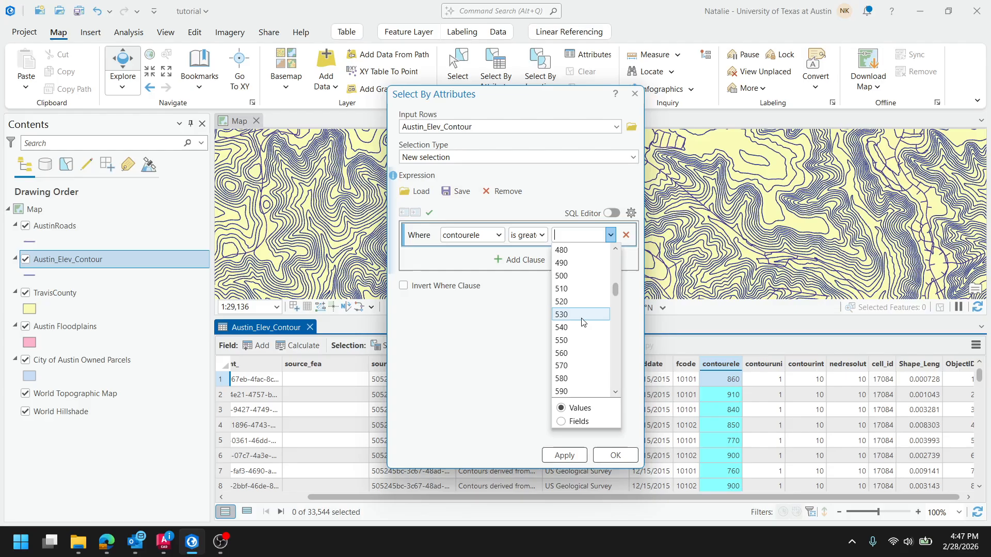
click(590, 277)
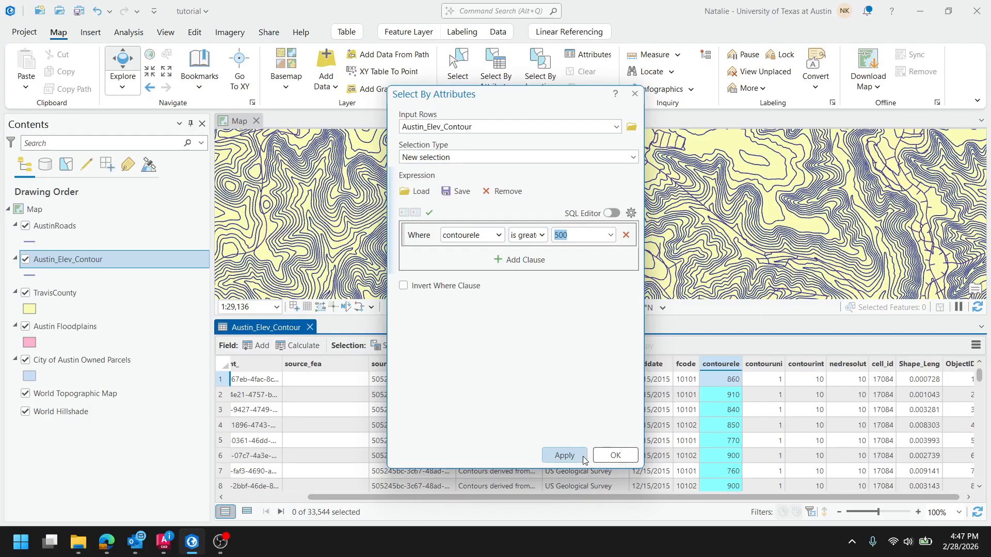
click(568, 456)
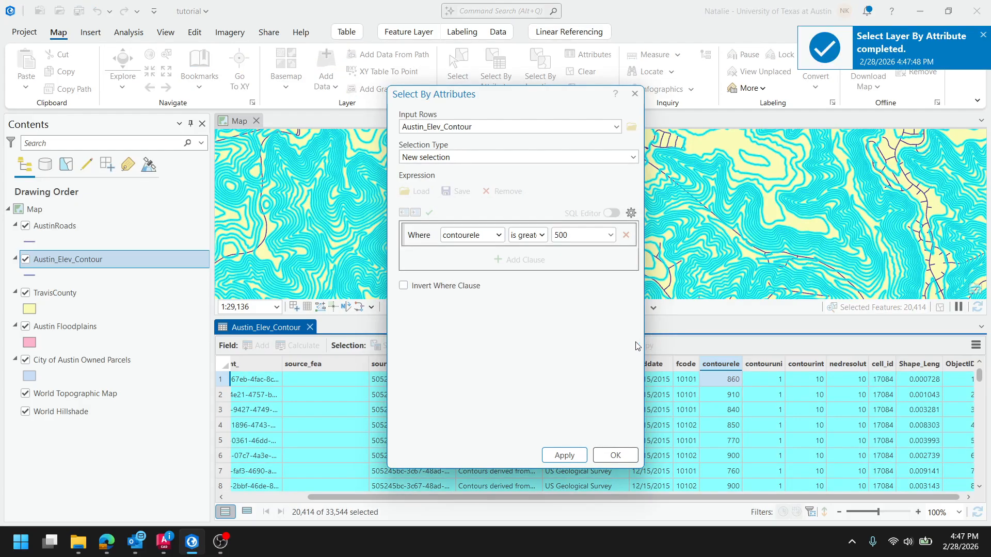
click(635, 93)
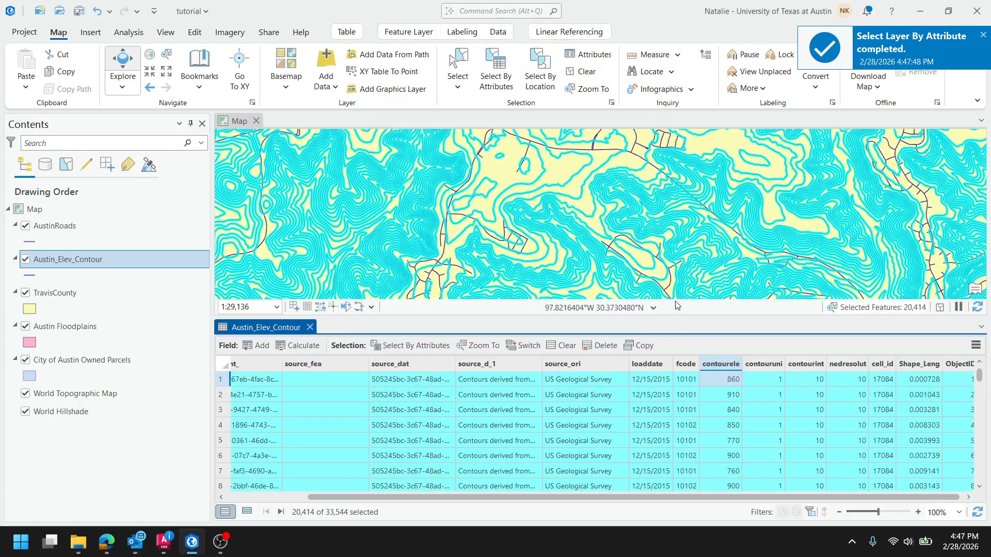
scroll(679, 273, down, 5)
scroll(679, 274, down, 3)
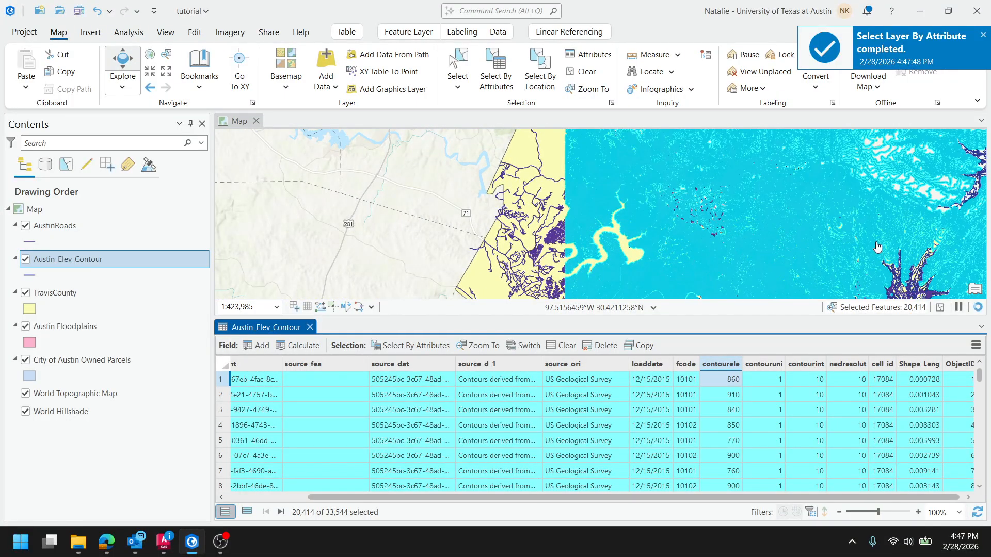
drag(872, 257, 681, 186)
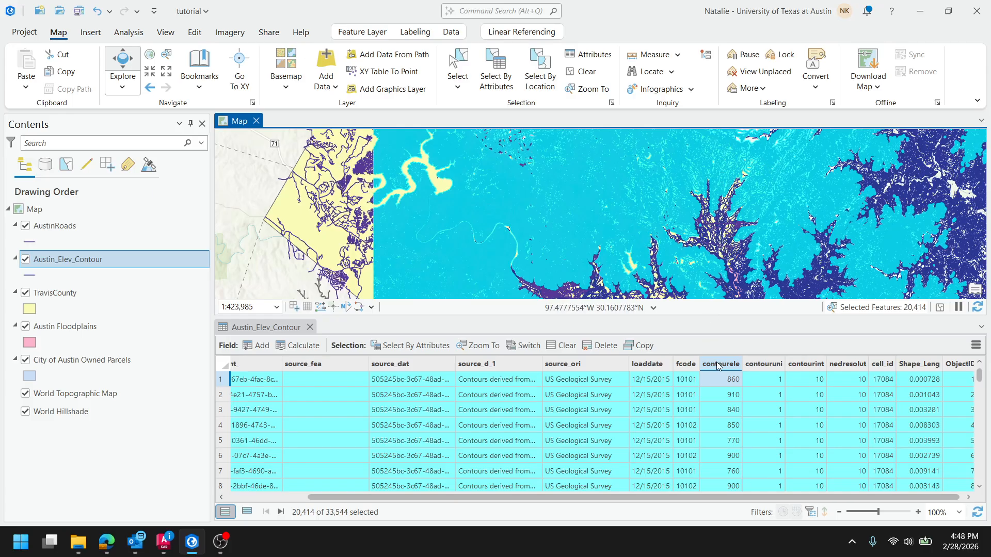
Start an Export Features operation from the Austin_Elev_Contour layer.
right_click(152, 260)
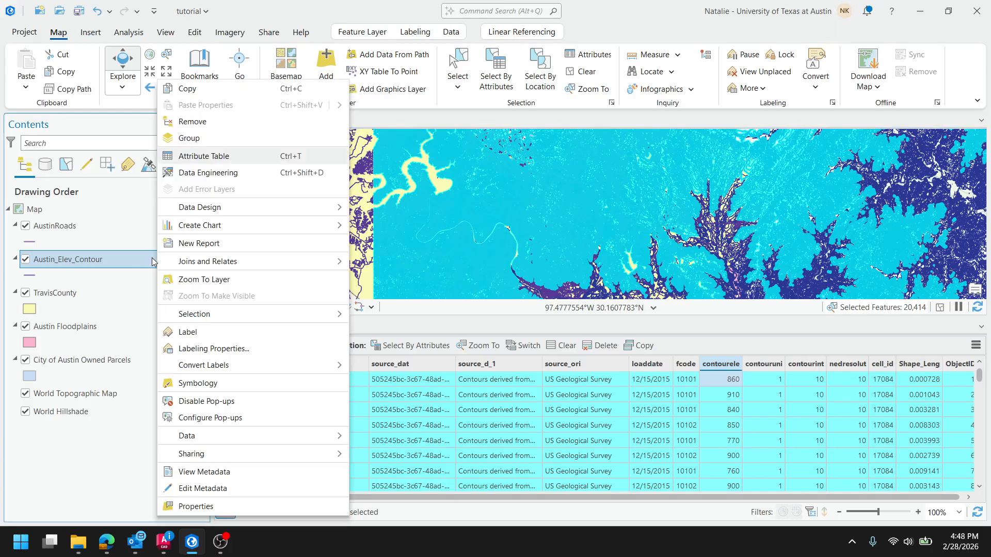
mouse_move(227, 442)
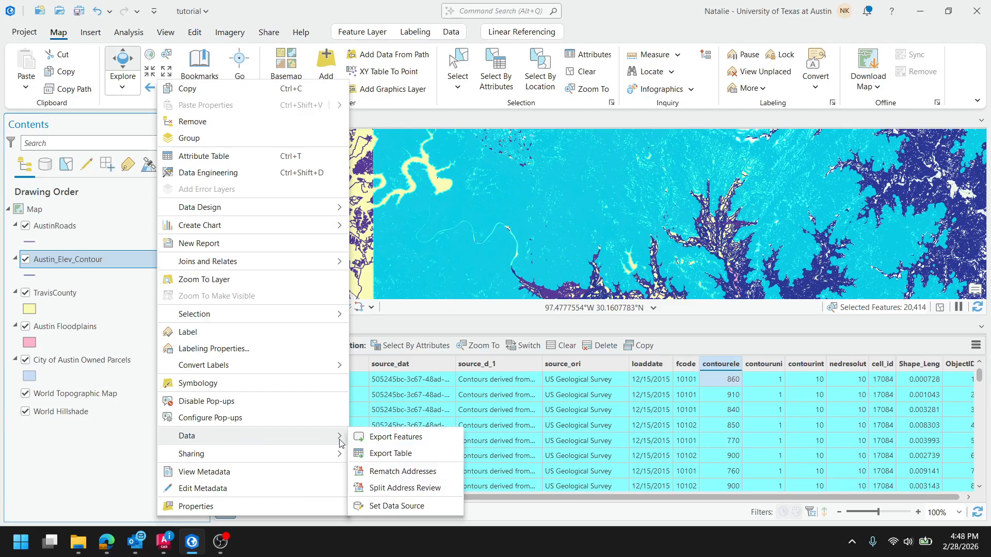
click(404, 445)
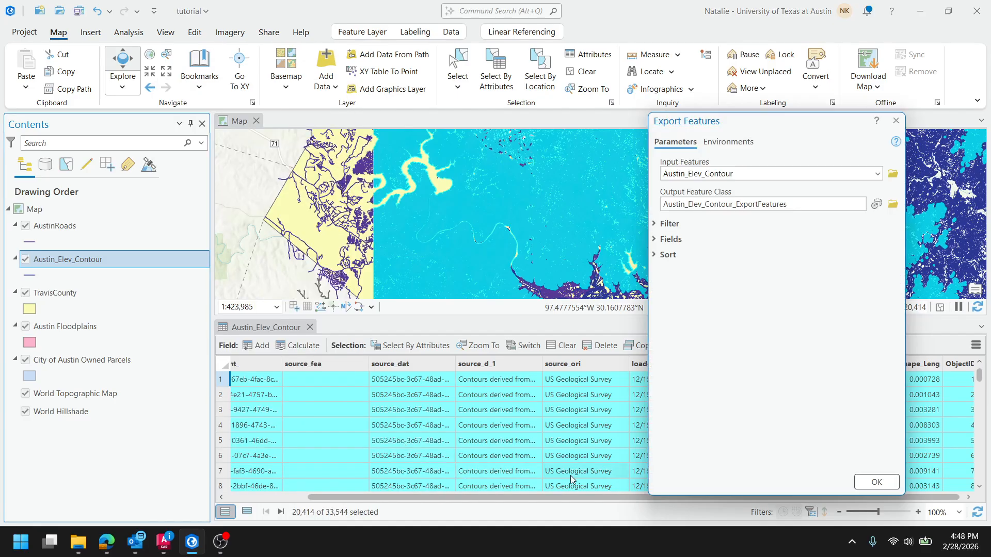
click(755, 169)
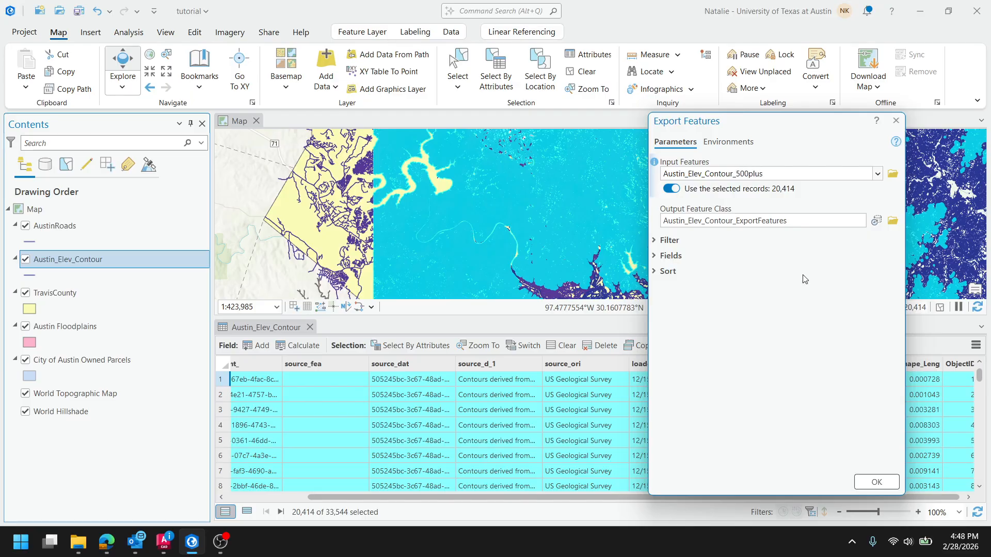
drag(765, 174, 734, 178)
key(BackSpace)
Name the output feature class Austin_Elev_Contour_500plus in the project geodatabase and export the selected contours.
click(799, 220)
key(BackSpace)
key(BackSpace)
key(BackSpace)
key(BackSpace)
key(BackSpace)
key(BackSpace)
key(BackSpace)
key(BackSpace)
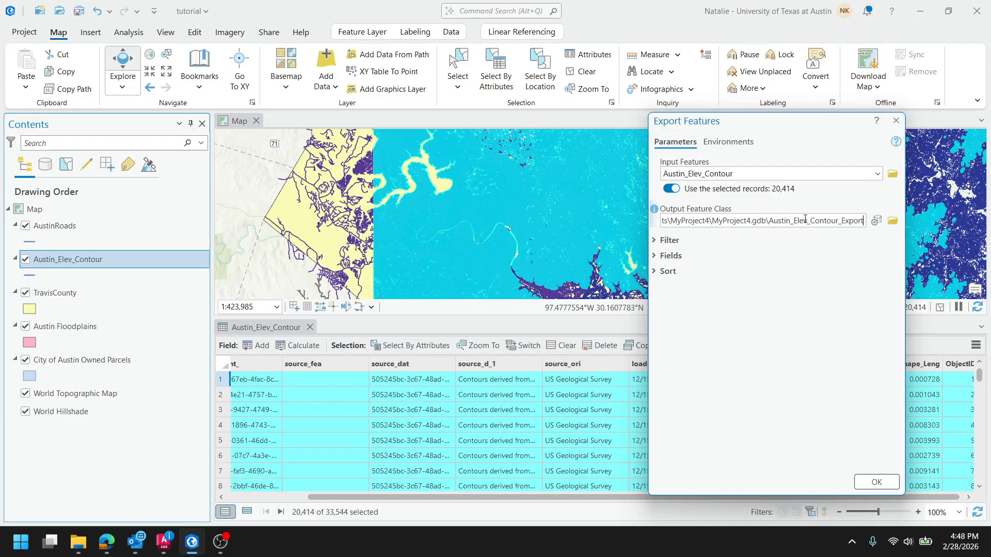
key(BackSpace)
key(BackSpace)
key(BackSpace)
key(BackSpace)
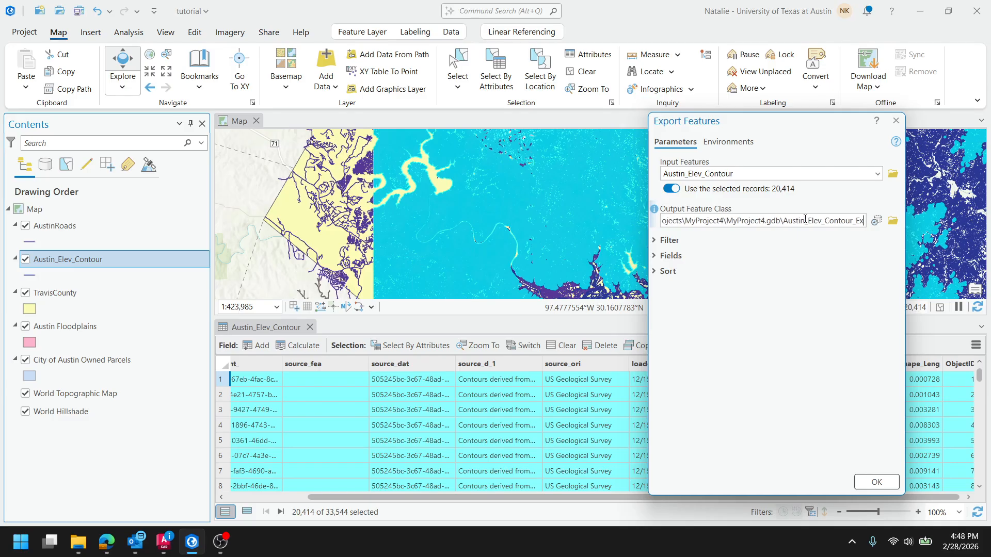
key(BackSpace)
key(BackSpace)
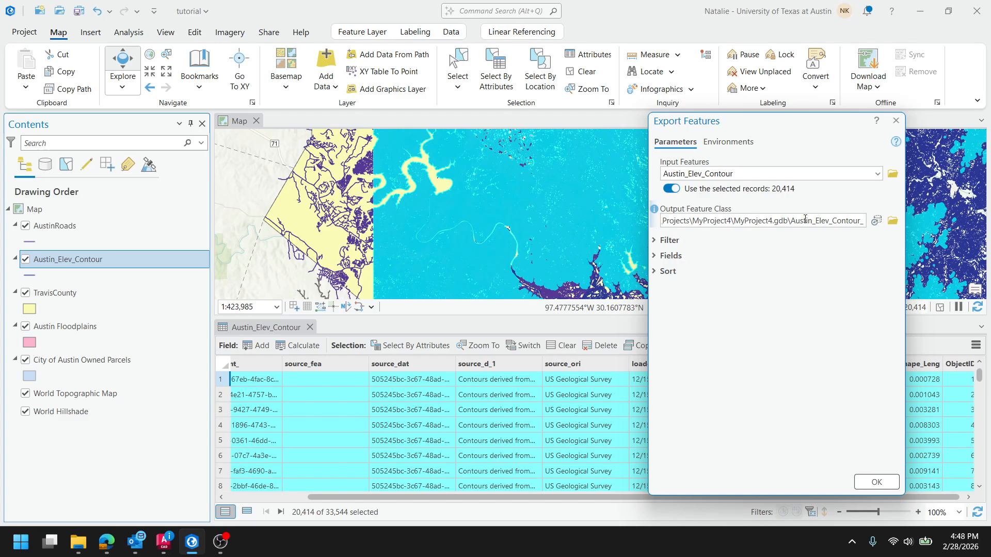
text(500plus)
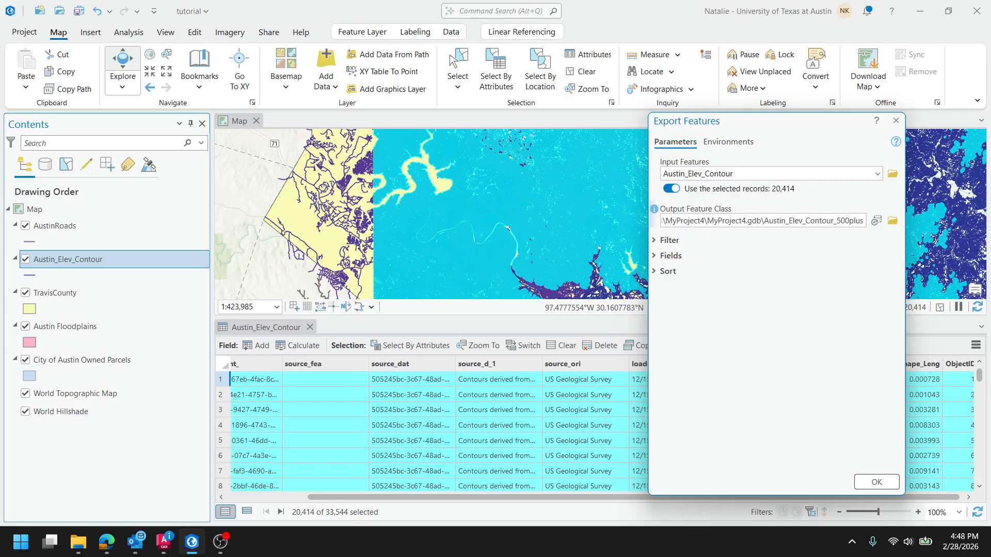
click(876, 482)
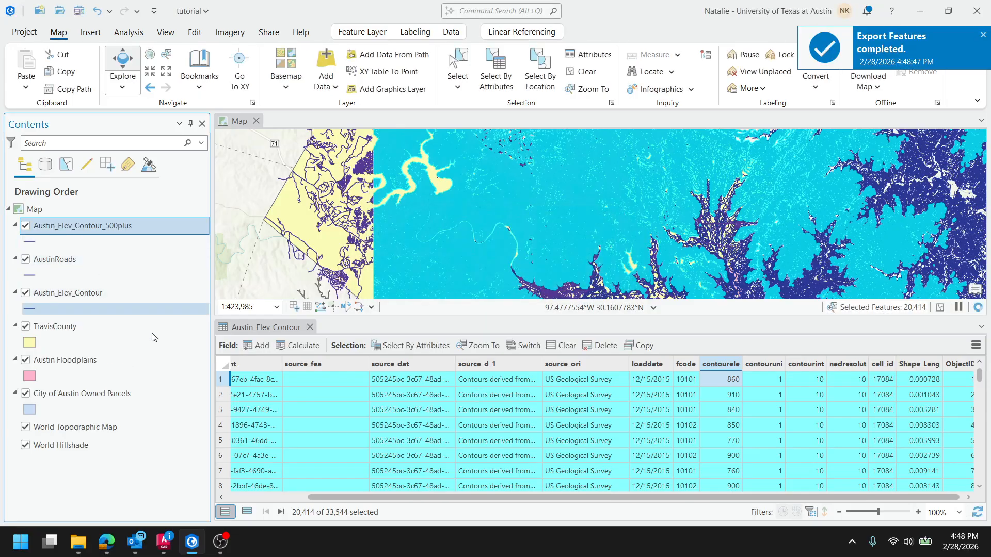
Turn off the Austin_Elev_Contour and Austin_Elev_Contour_500plus layers and close the contour attribute table.
click(26, 293)
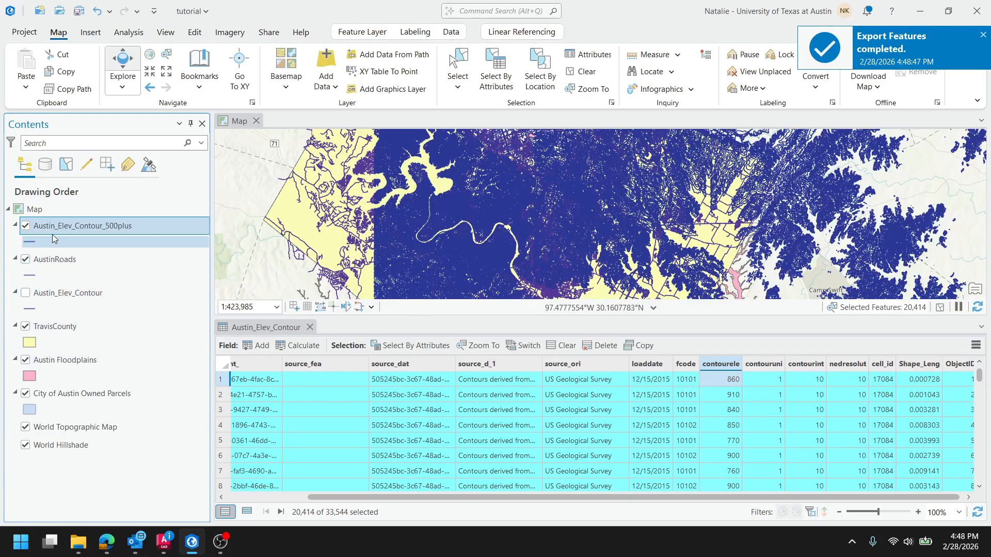
scroll(799, 245, down, 2)
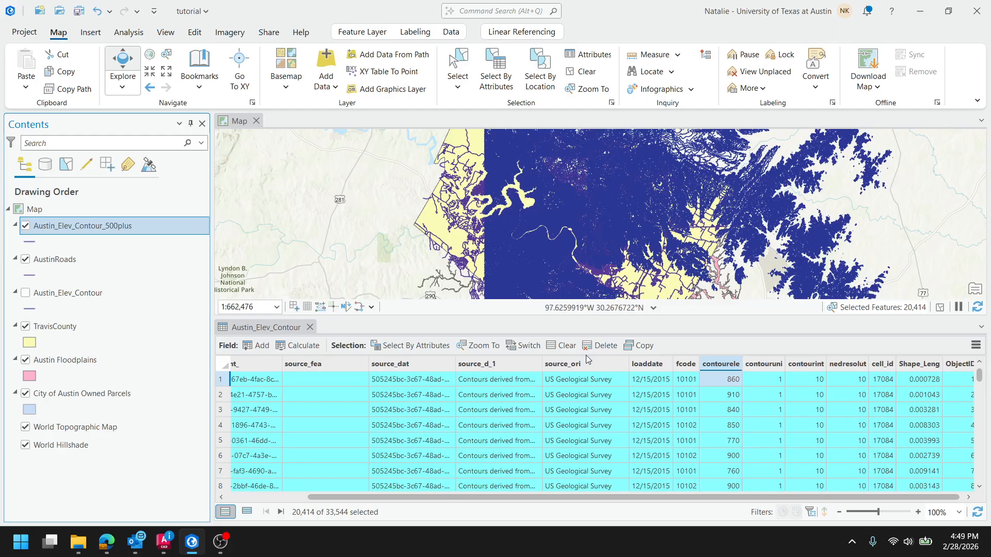
click(310, 327)
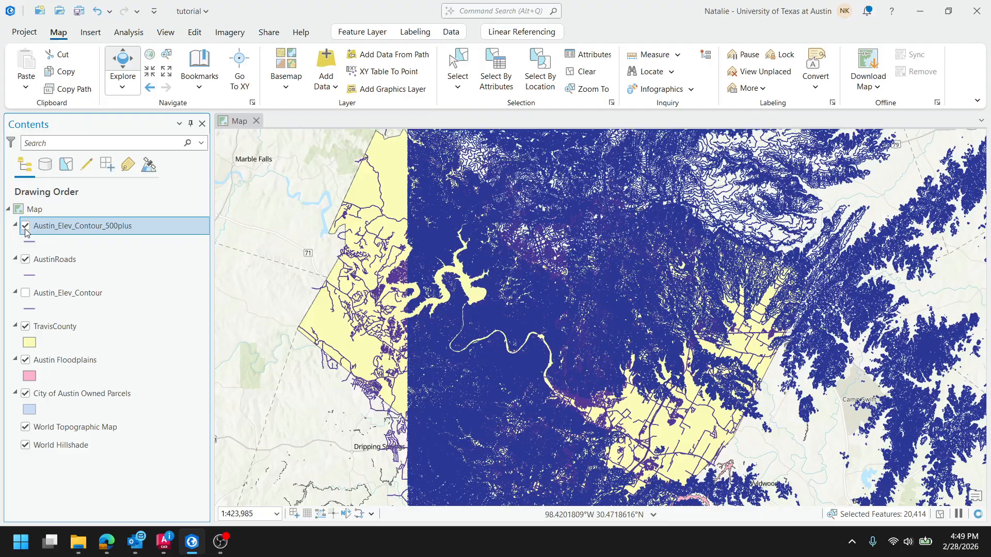
click(25, 226)
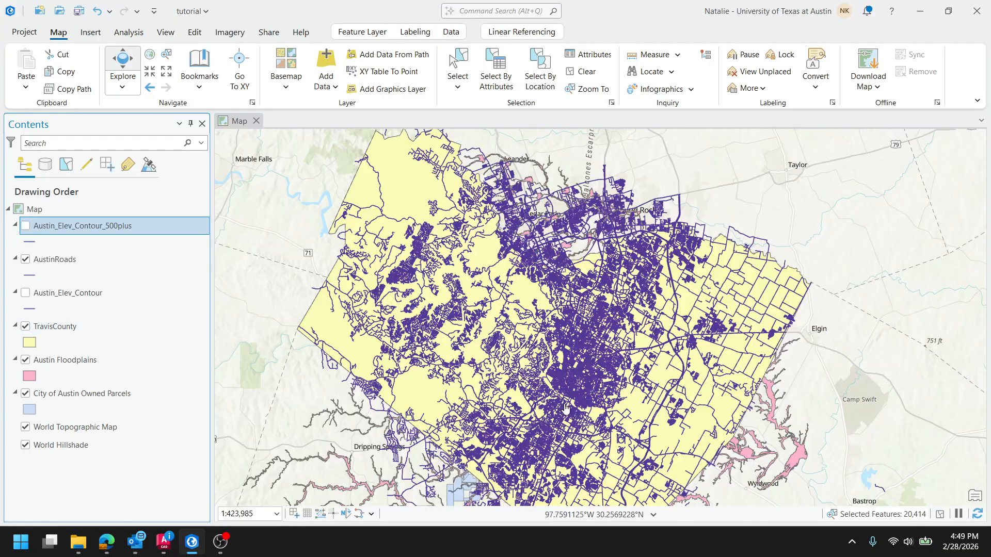
Examine the roads, floodplains and city-owned parcels in and around Travis County on the map.
scroll(673, 318, up, 2)
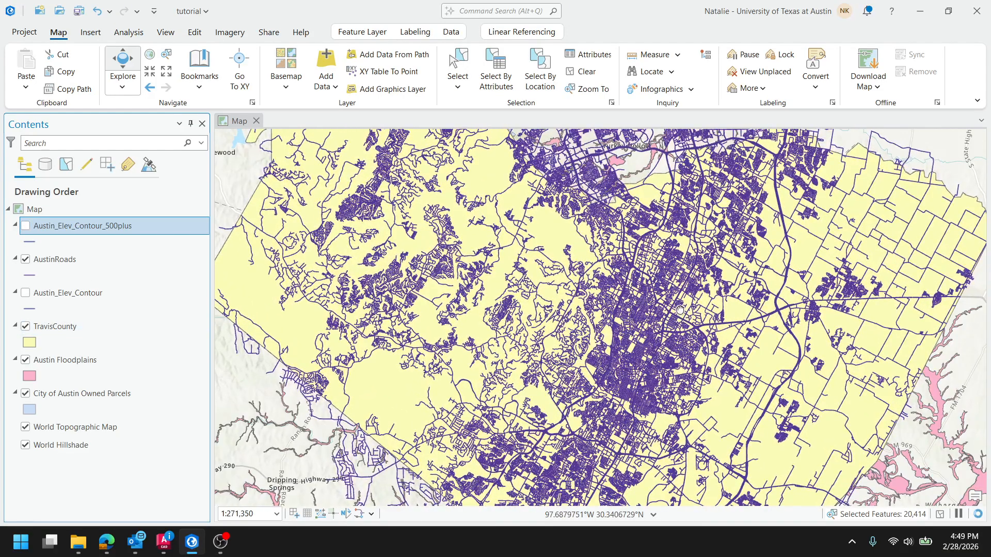
drag(733, 358, 562, 263)
scroll(690, 363, down, 1)
scroll(690, 362, down, 2)
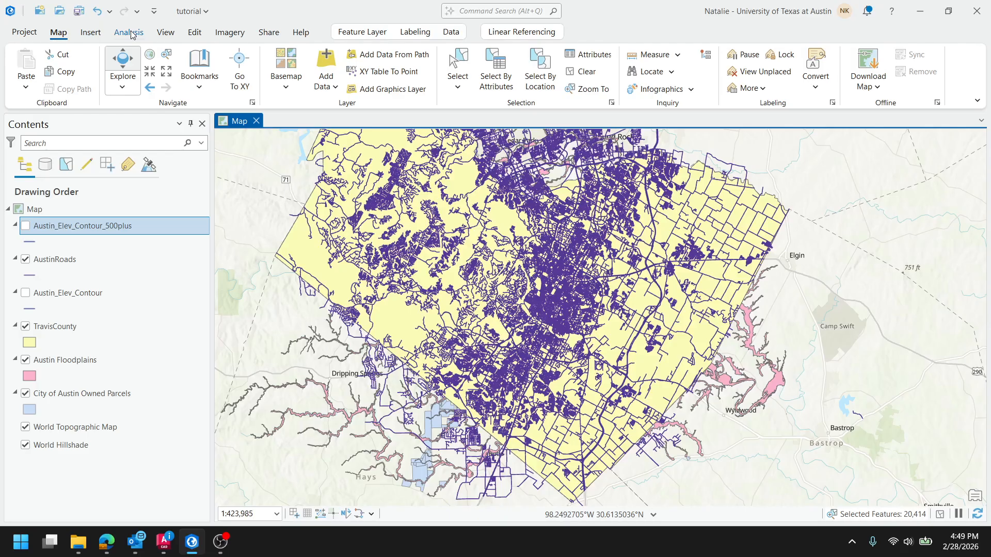
scroll(464, 356, down, 2)
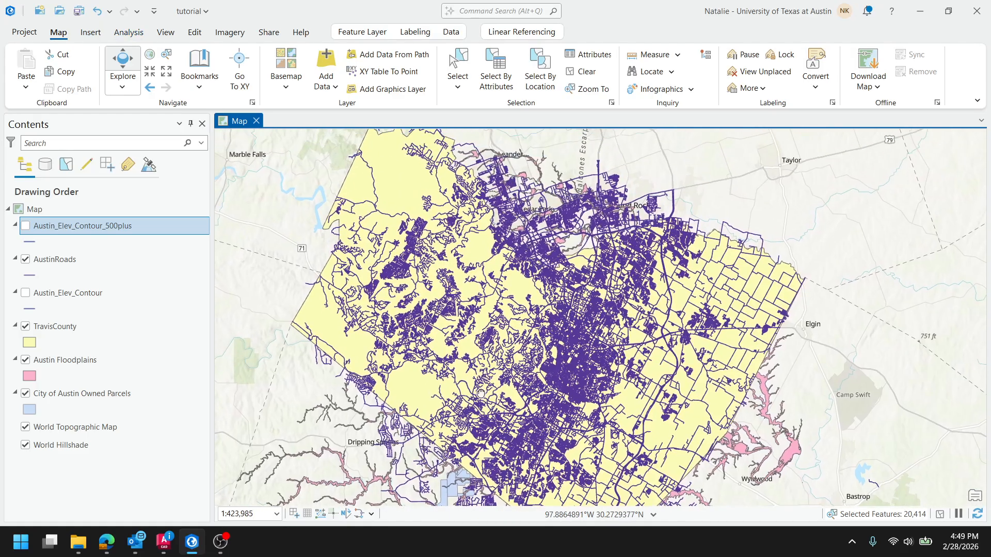
drag(565, 368, 559, 331)
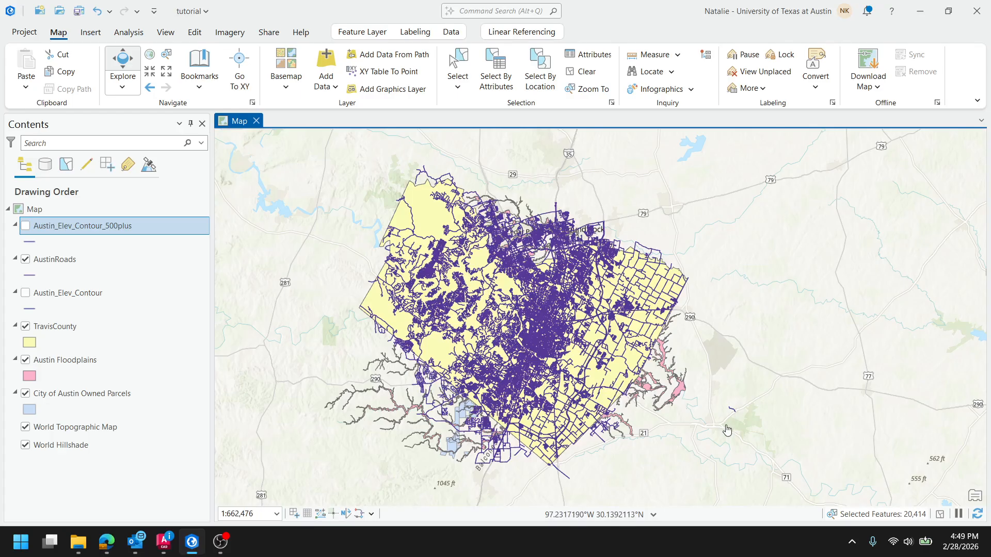
scroll(573, 428, up, 2)
scroll(573, 428, up, 1)
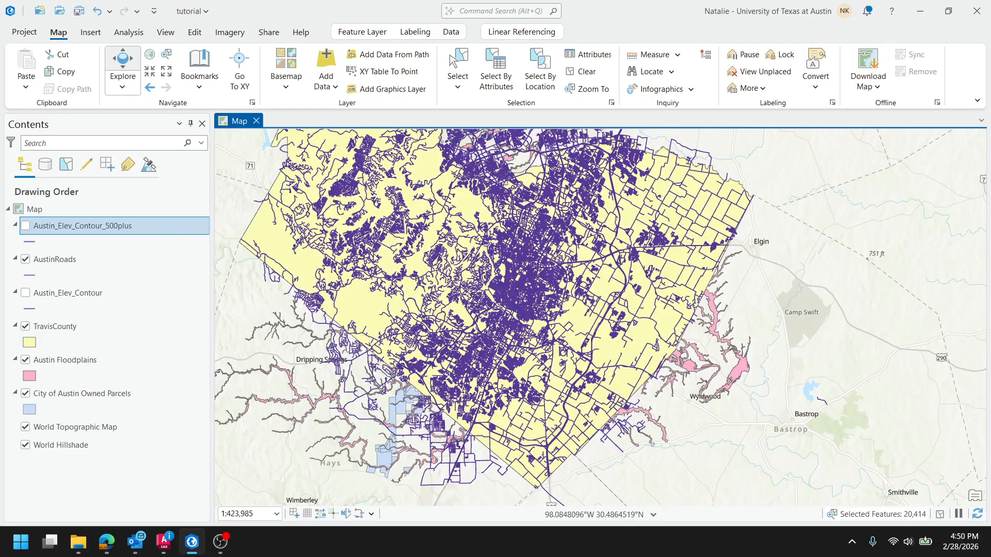
drag(393, 236, 418, 277)
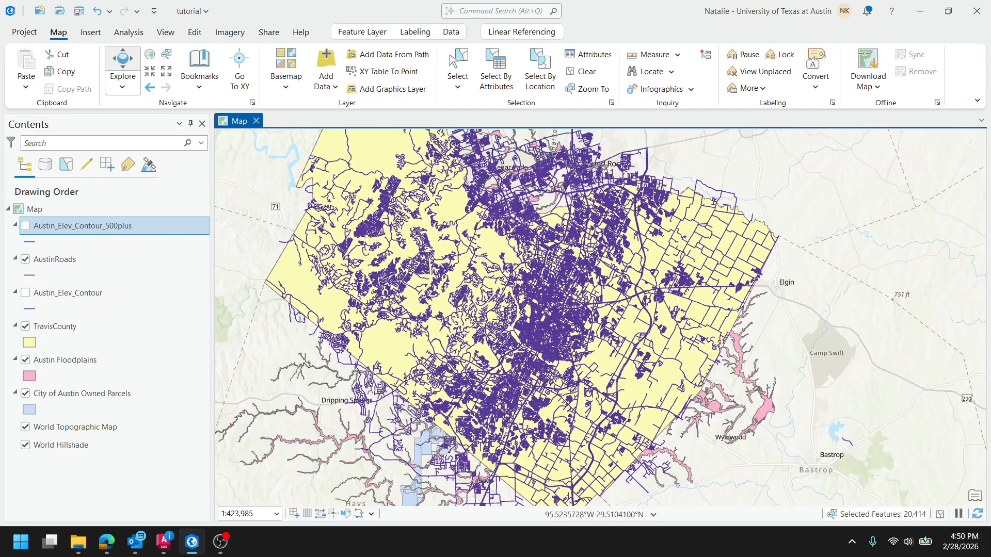